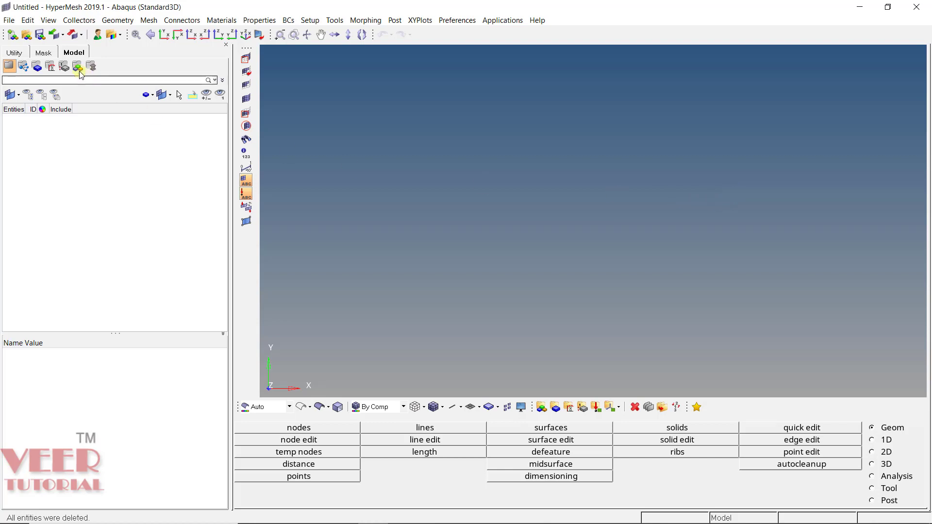
Open the clip_midsurface model from the clip mesh folder
key(ctrl+o)
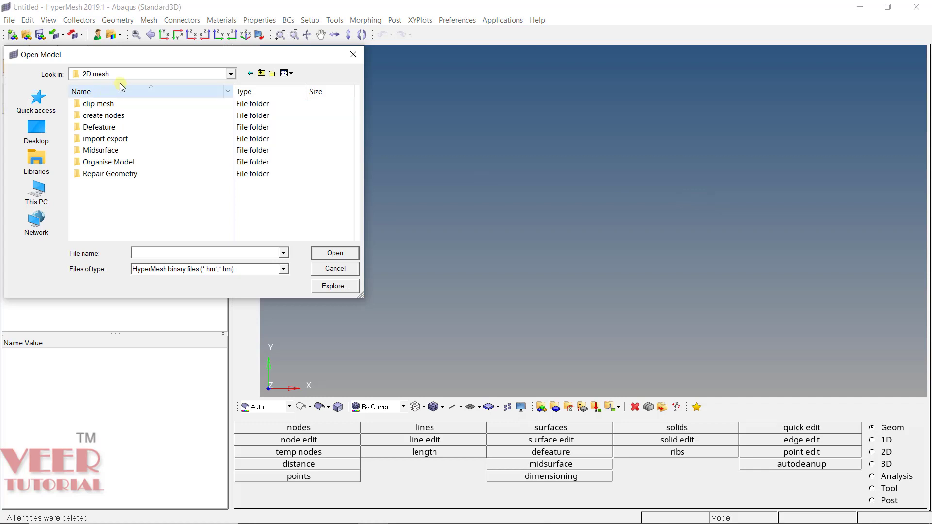
double_click(117, 108)
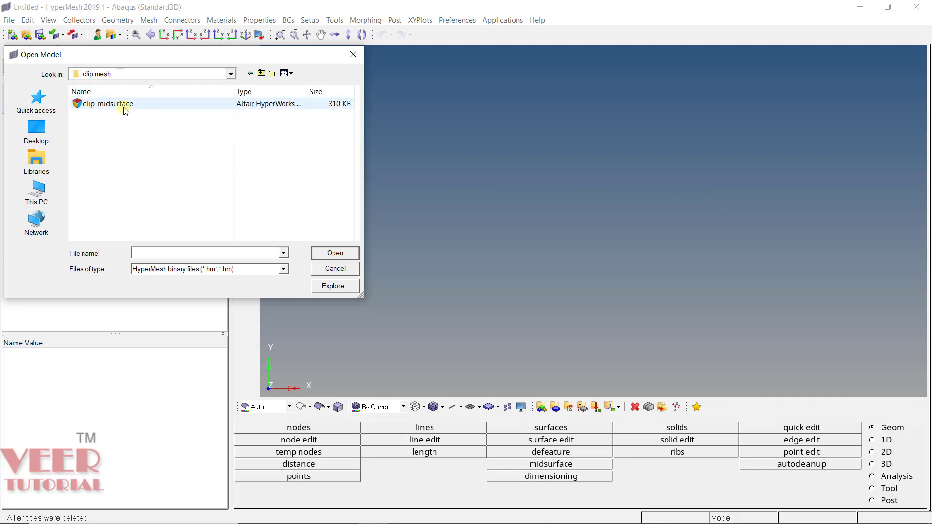
double_click(124, 106)
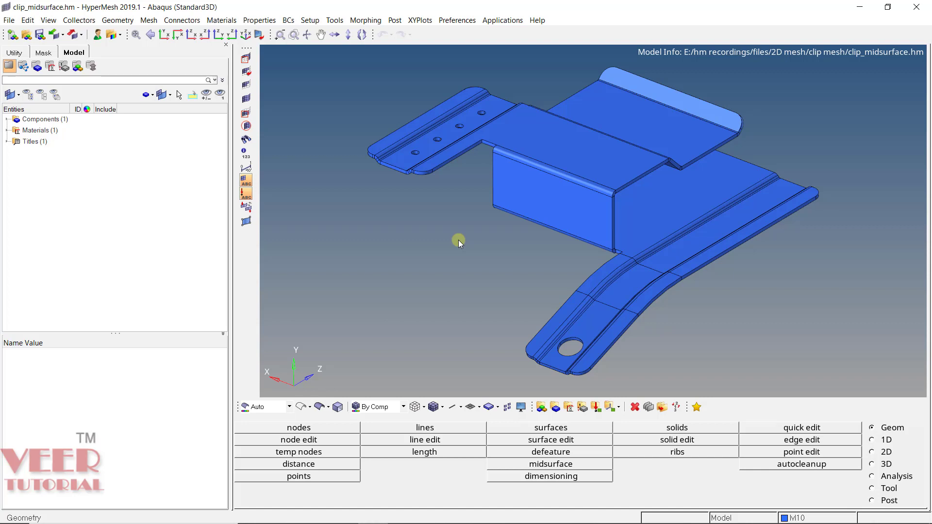
Extract the midsurface from all displayed surfaces using auto extraction with the closed solid option
click(546, 466)
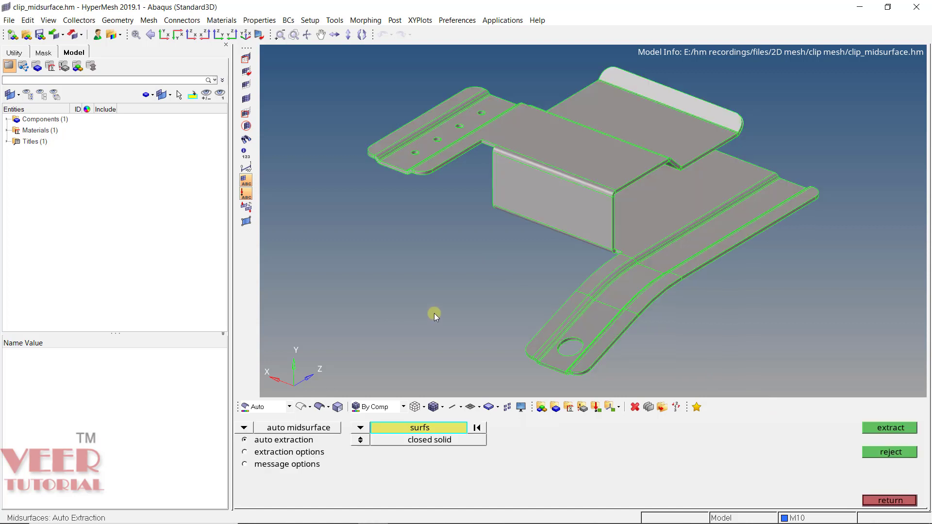
click(431, 431)
click(340, 455)
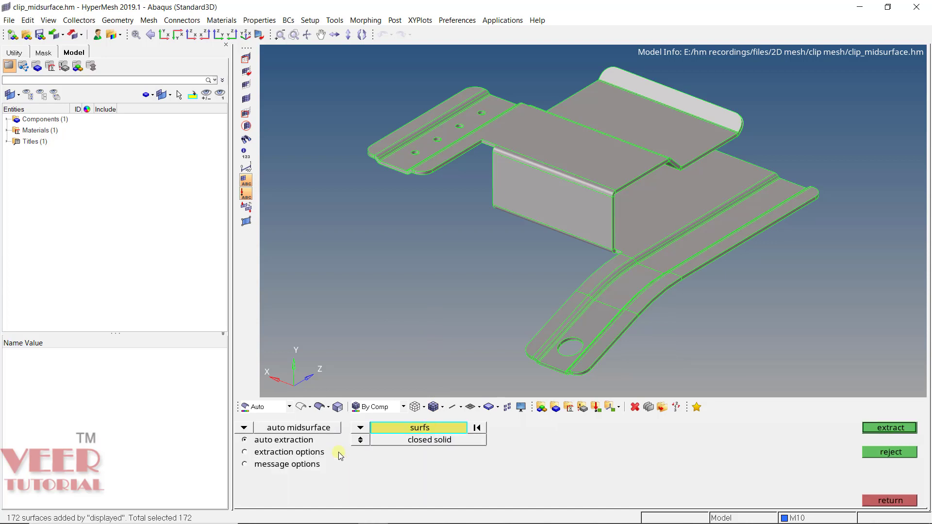
click(883, 430)
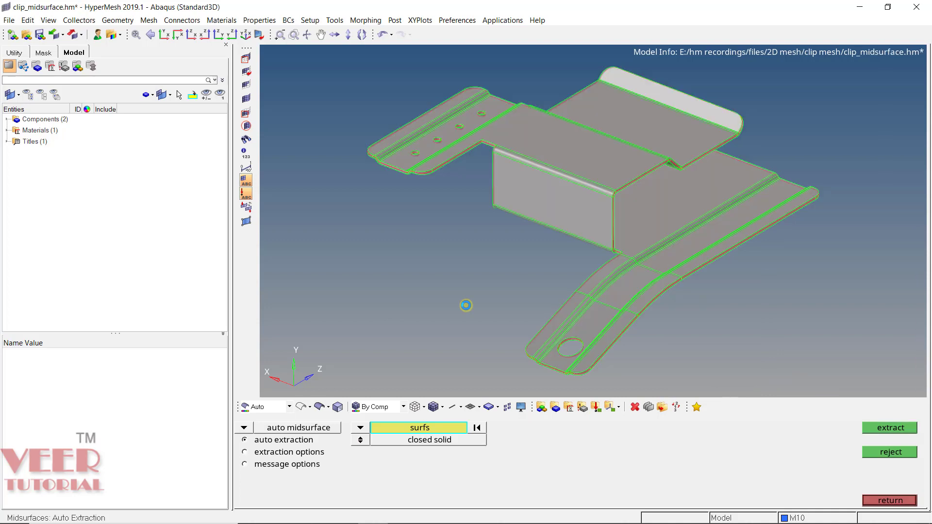
Delete the construct material from the model and leave the midsurface extraction
click(7, 130)
click(49, 141)
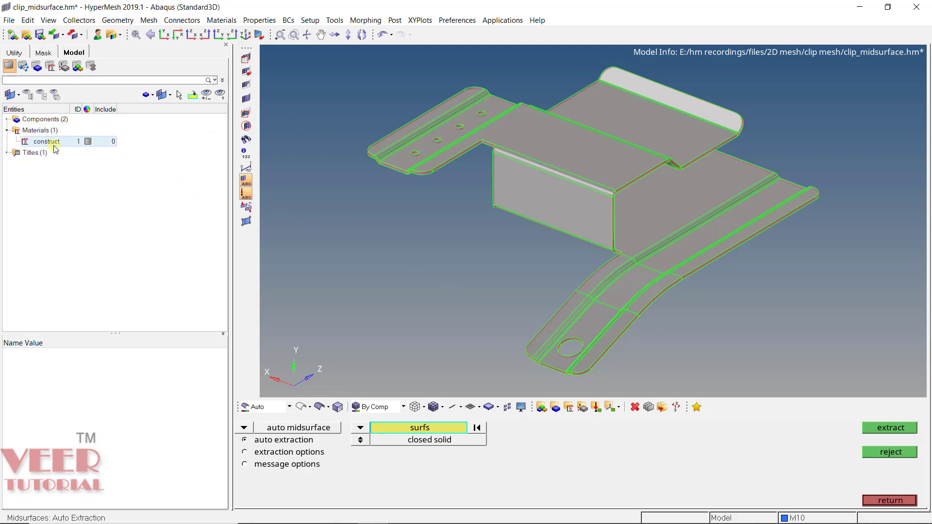
click(54, 144)
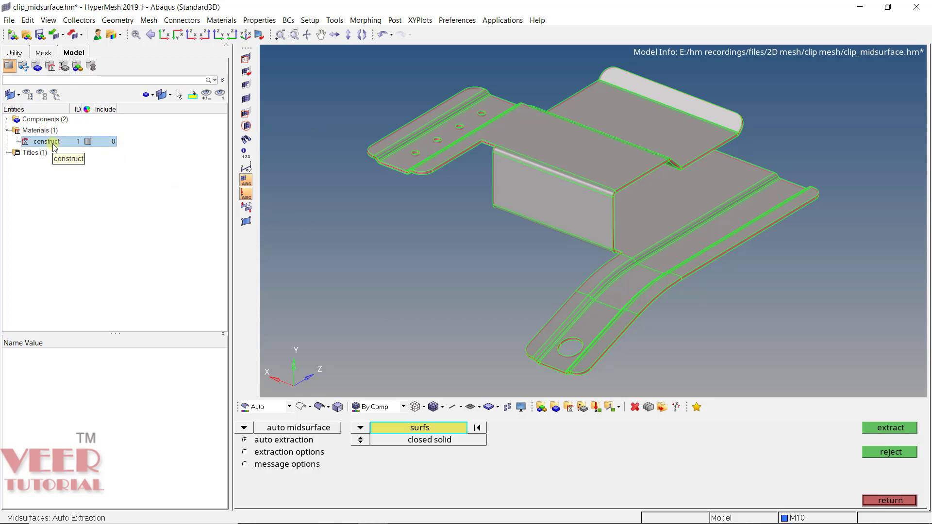
right_click(54, 144)
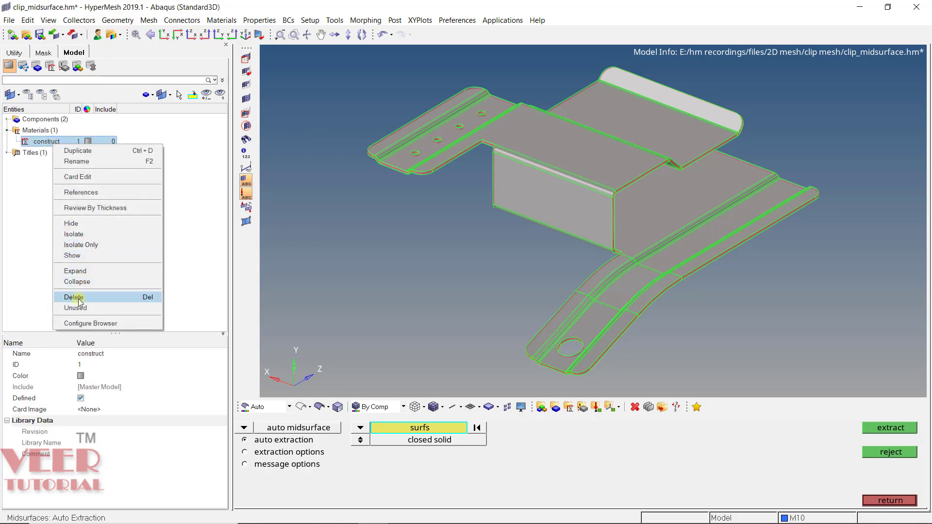
click(63, 300)
click(443, 301)
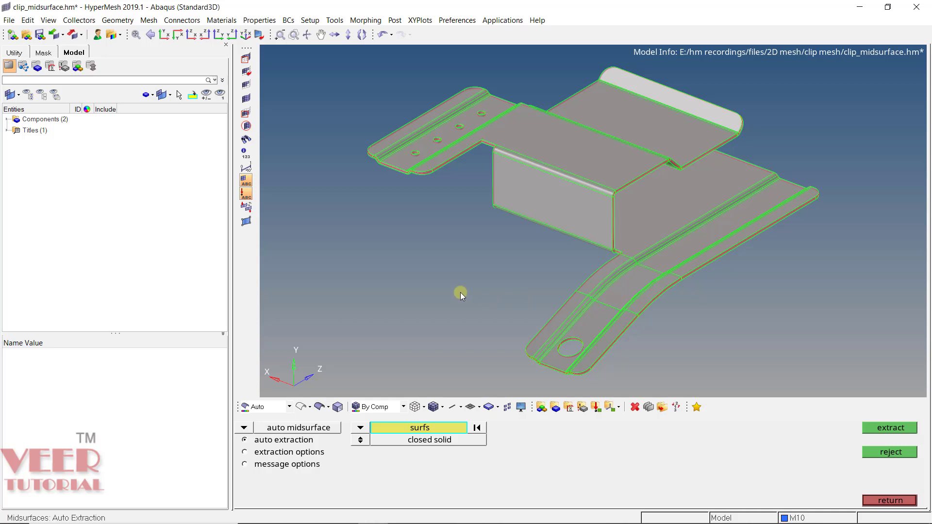
key(Escape)
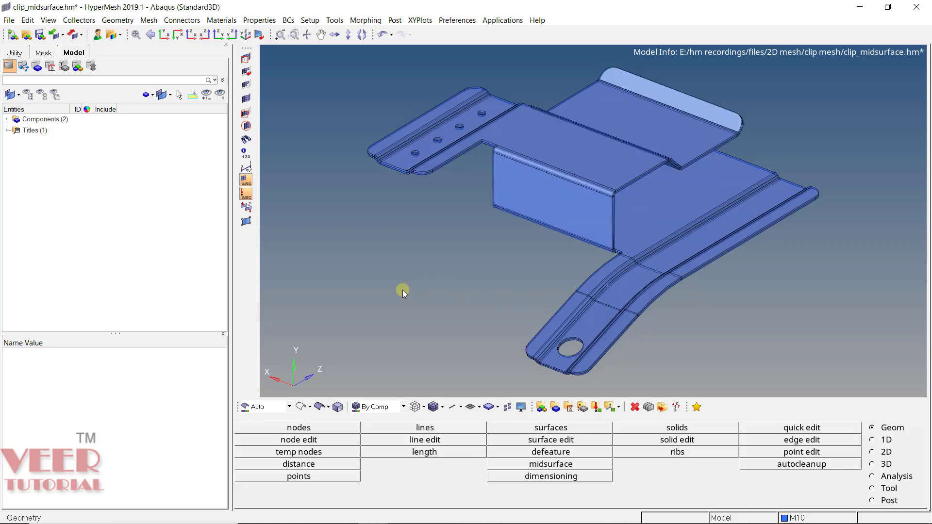
Expand the model's components and hide the lvl10 component's geometry
click(7, 120)
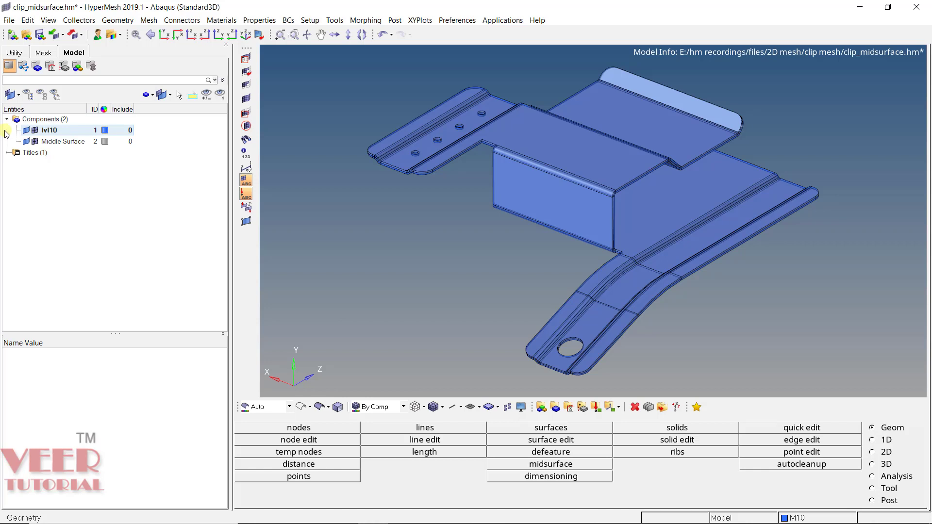
click(453, 224)
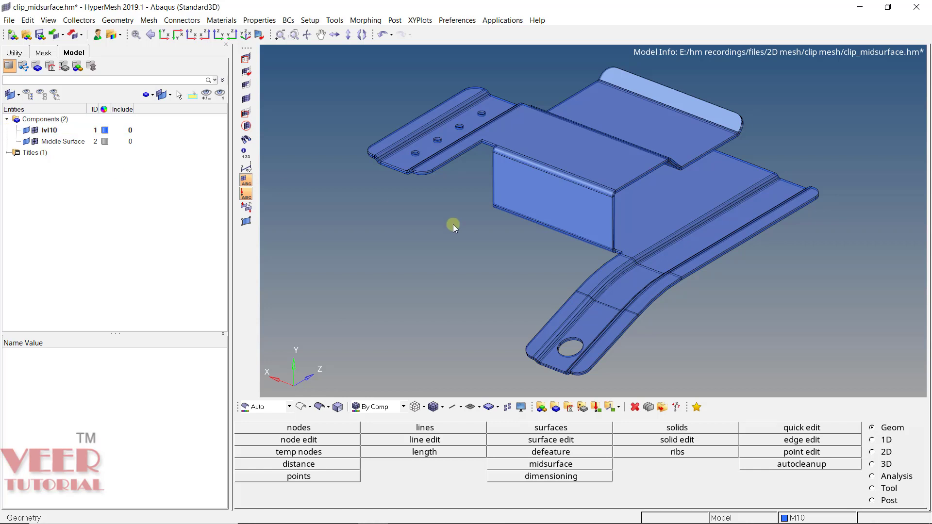
click(26, 131)
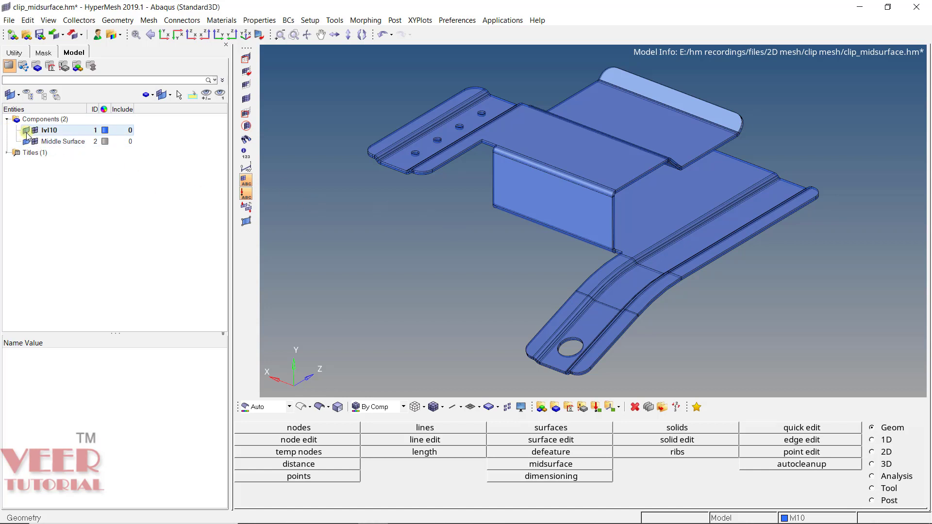
click(92, 183)
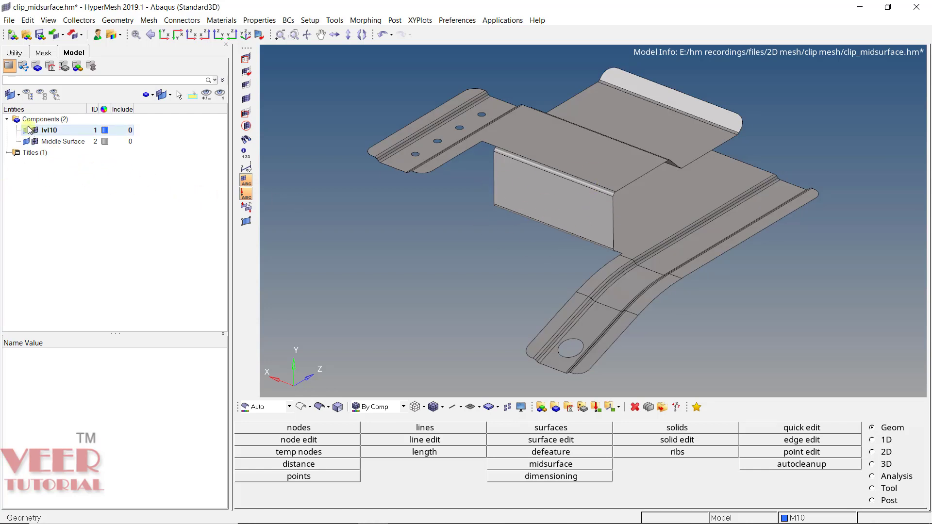
Isolate only the Middle Surface component and change its color to light pink
click(48, 141)
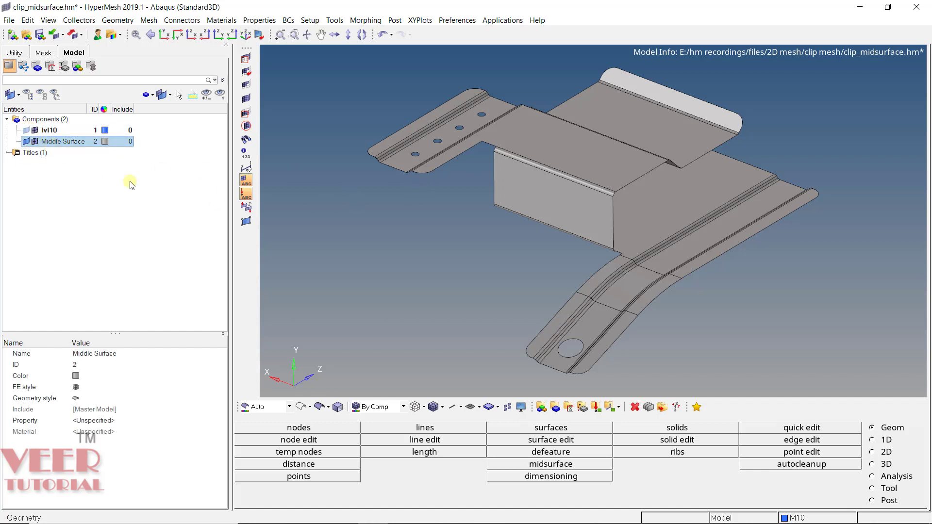
right_click(61, 143)
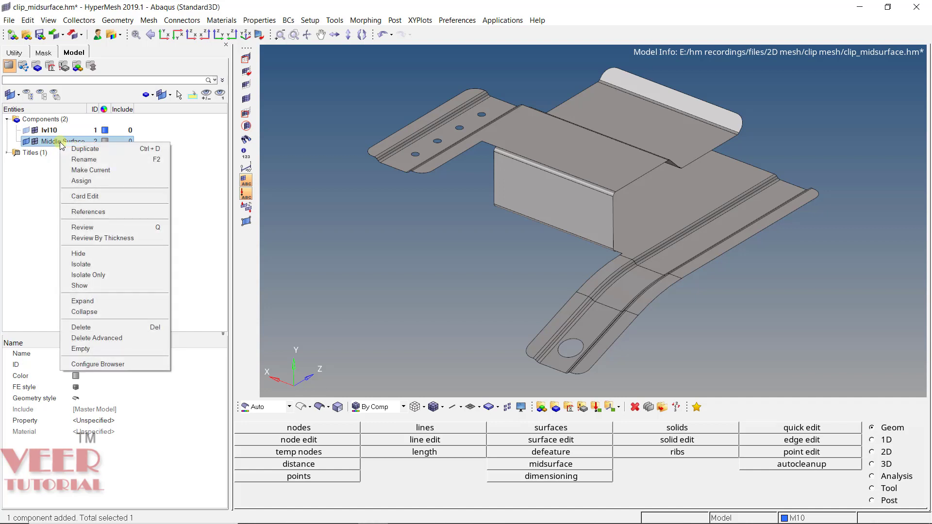
click(112, 275)
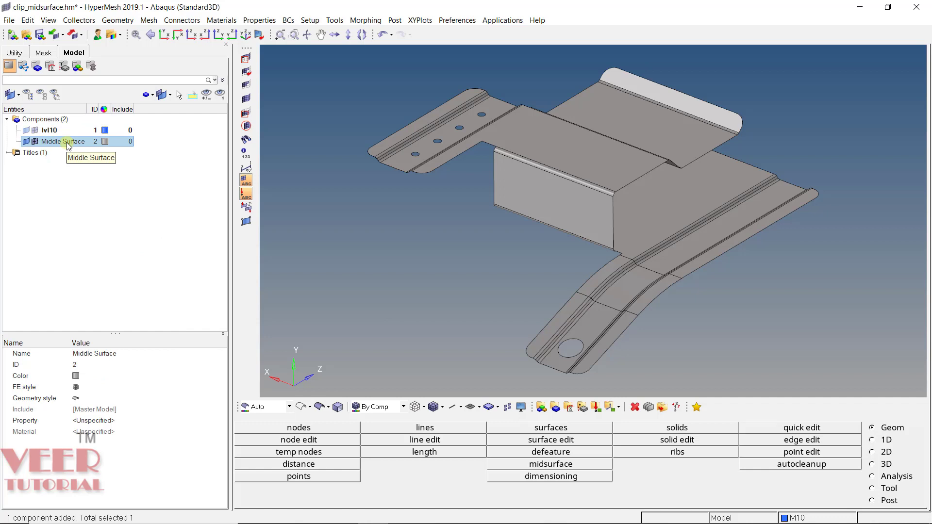
right_click(68, 146)
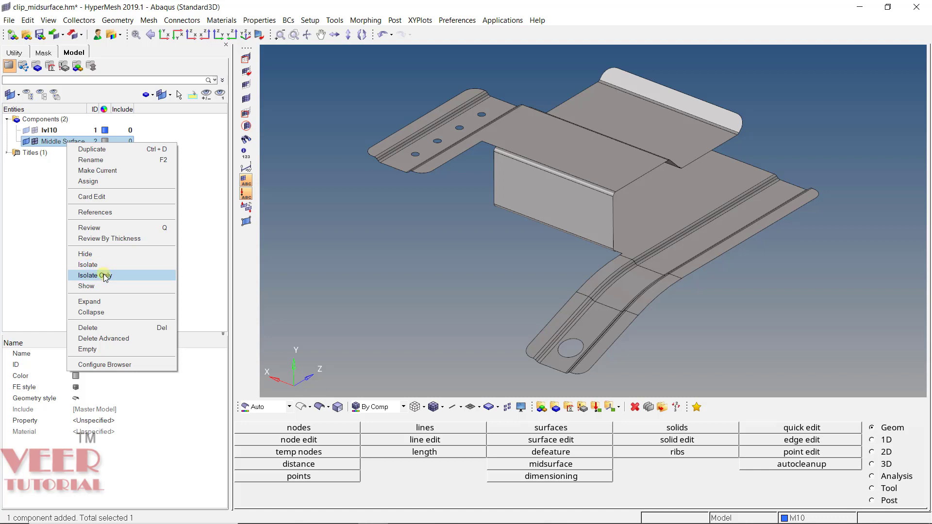
click(456, 223)
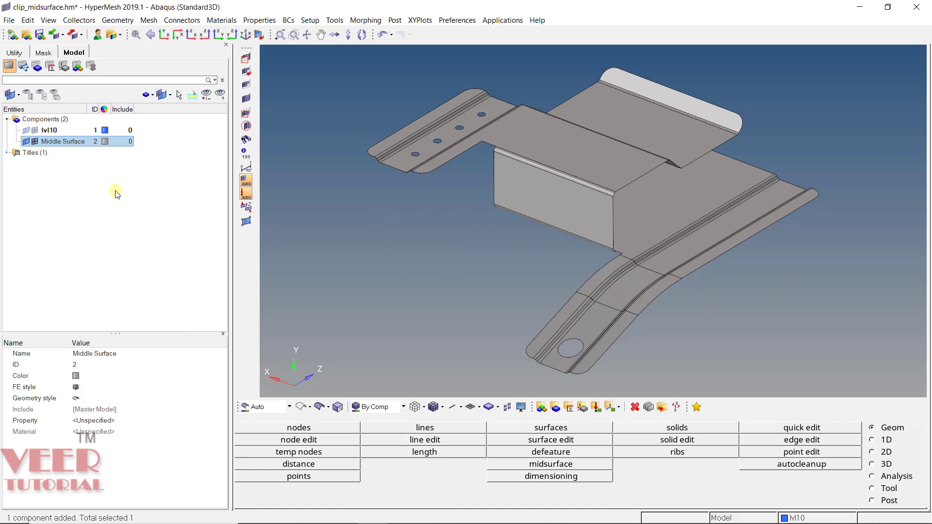
click(104, 142)
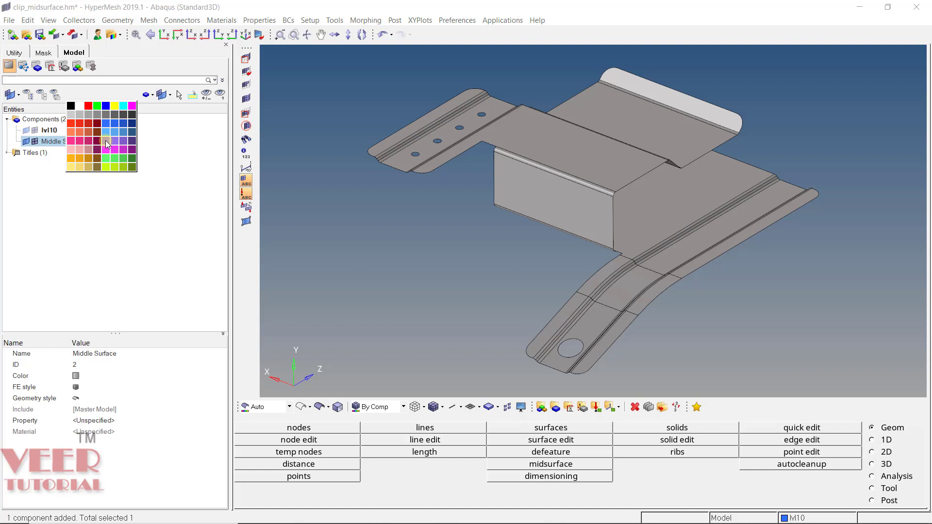
click(69, 152)
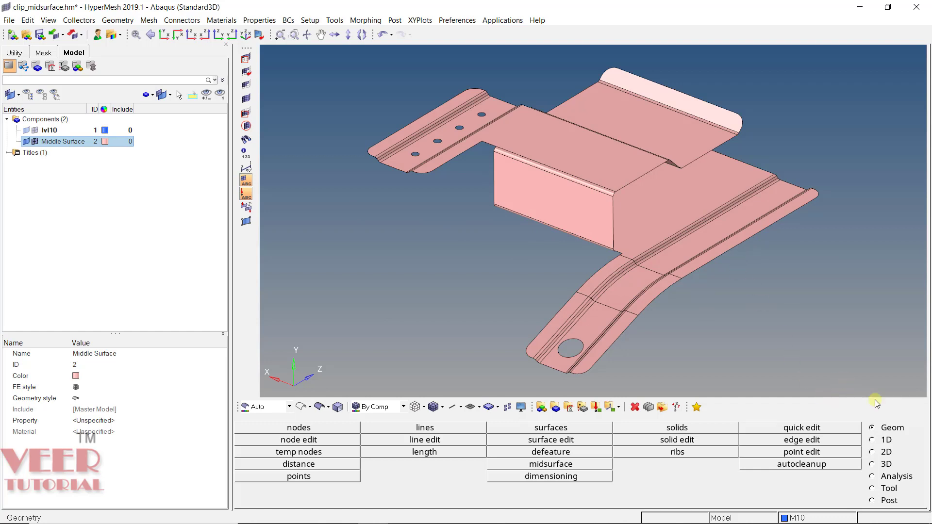
Open the 2D automesh settings and keep surfs as the entity type for size and bias meshing
click(873, 452)
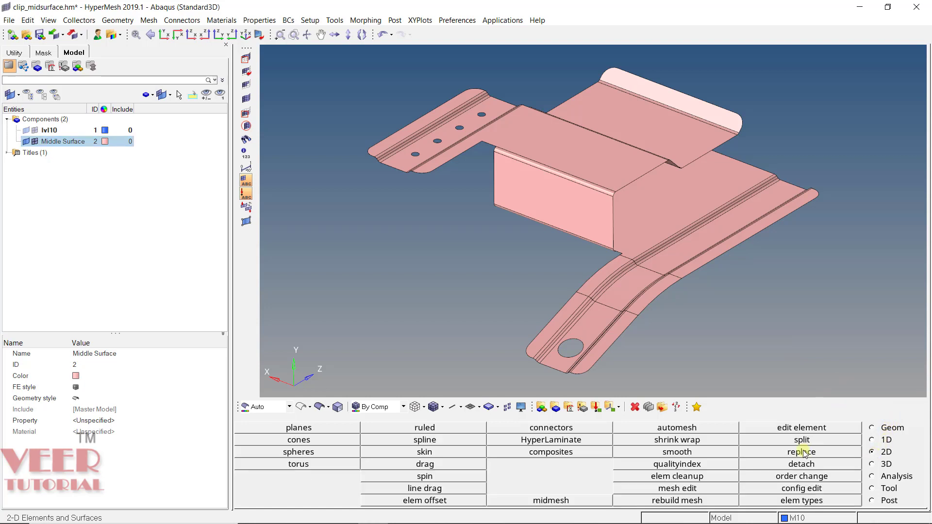
click(666, 428)
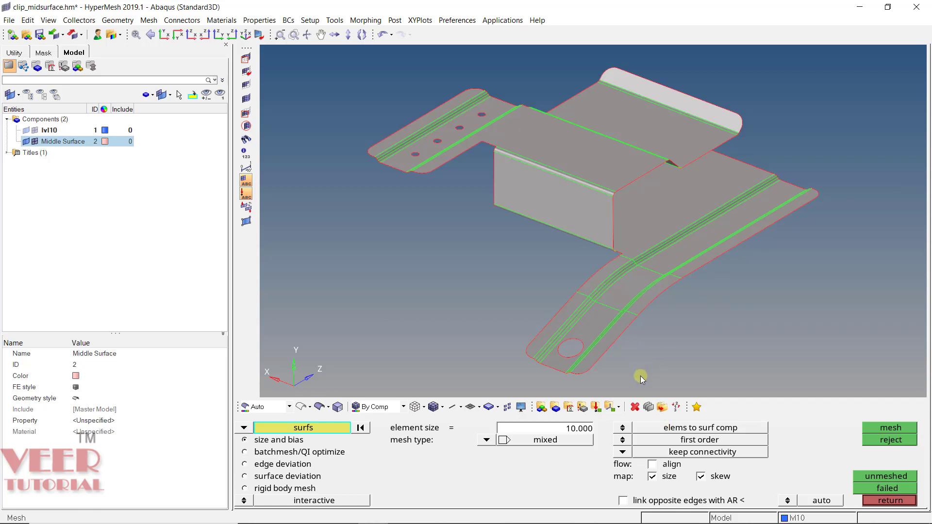
click(892, 498)
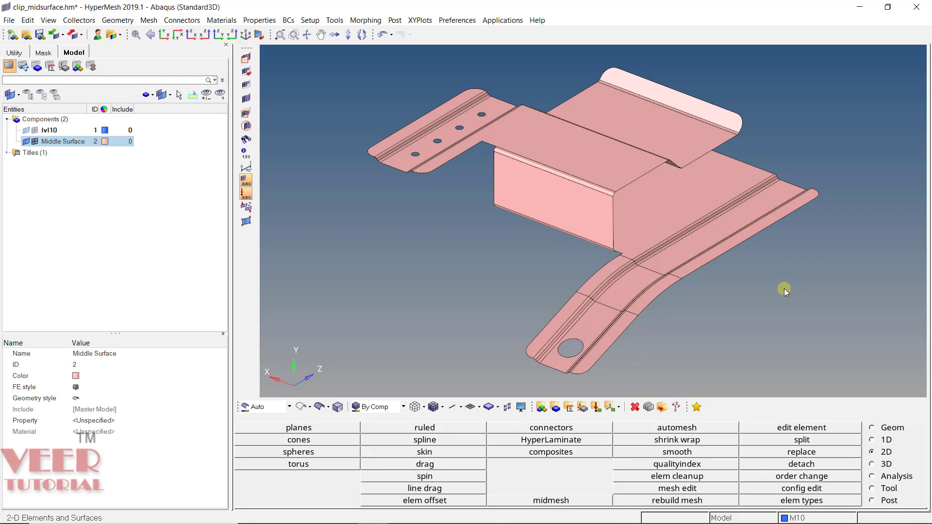
key(F12)
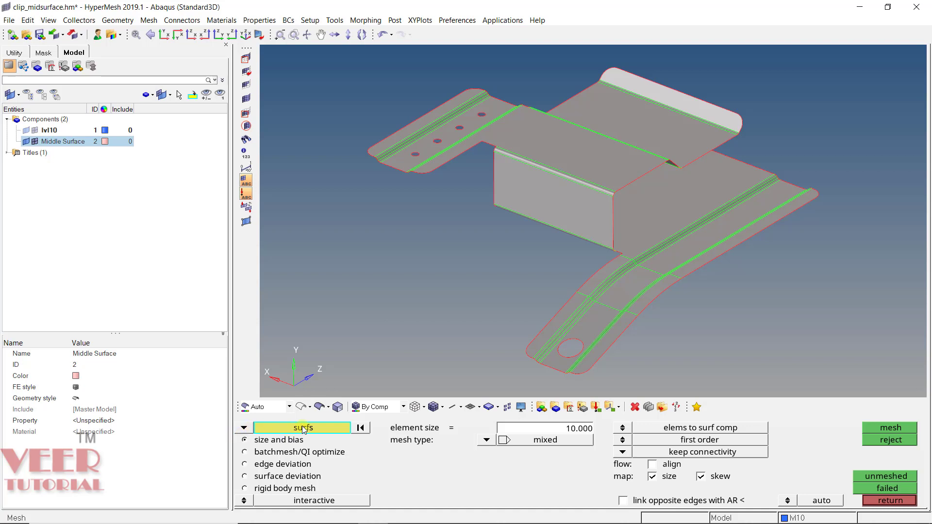
click(244, 428)
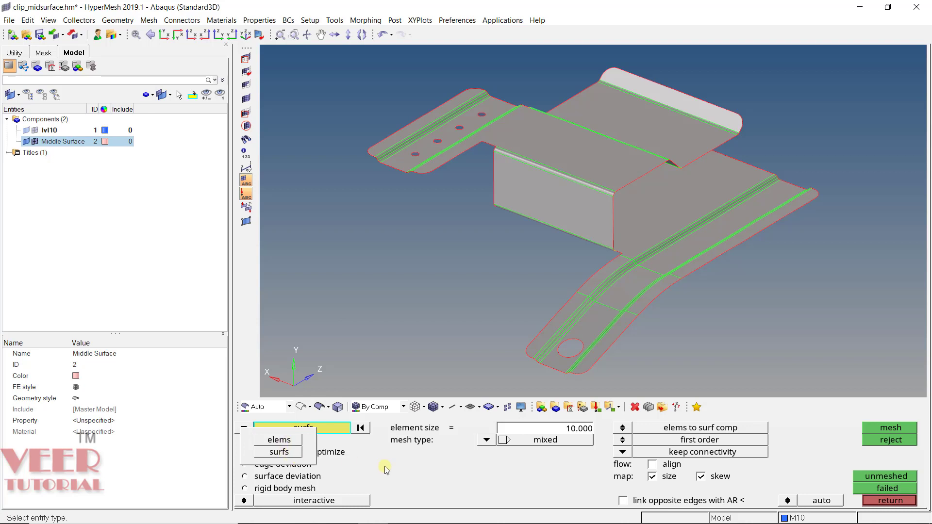
click(281, 453)
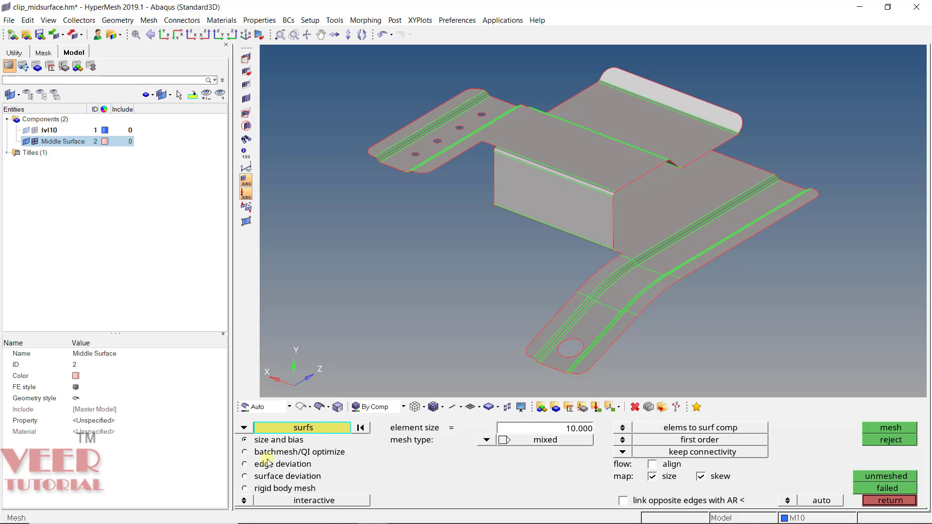
click(244, 428)
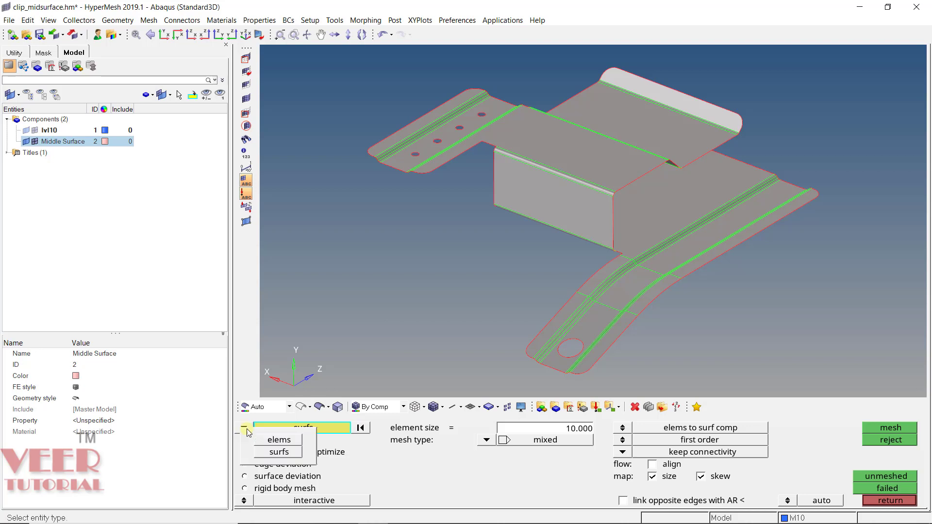
click(279, 451)
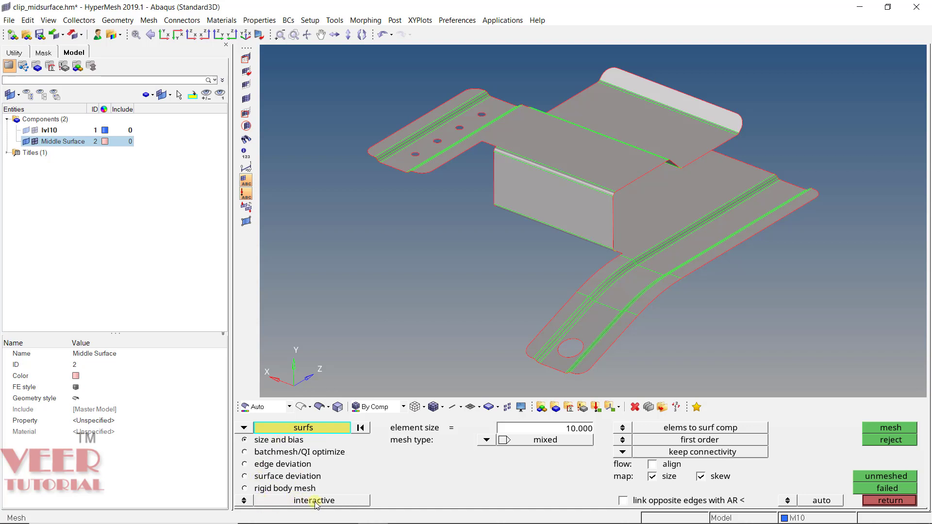
Toggle the meshing mode back and forth, ending on interactive
click(244, 502)
click(244, 501)
click(244, 500)
click(243, 501)
Leave the automesh settings and start a distance measurement between two points
scroll(568, 311, down, 3)
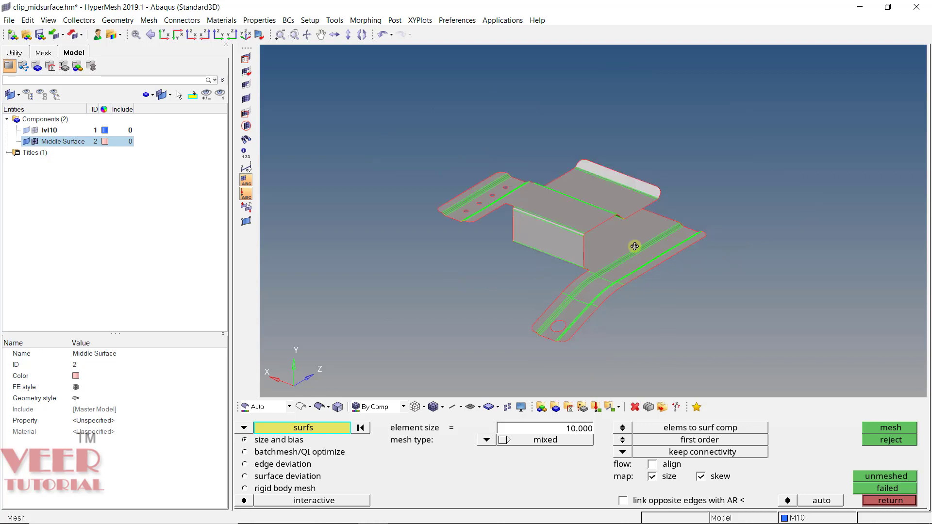
ctrl+drag(635, 246, 732, 285)
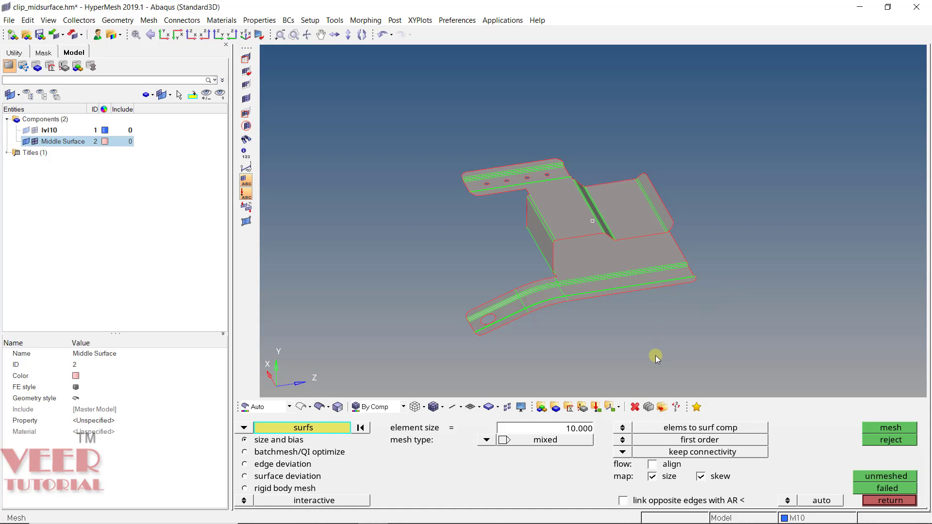
click(888, 429)
click(886, 432)
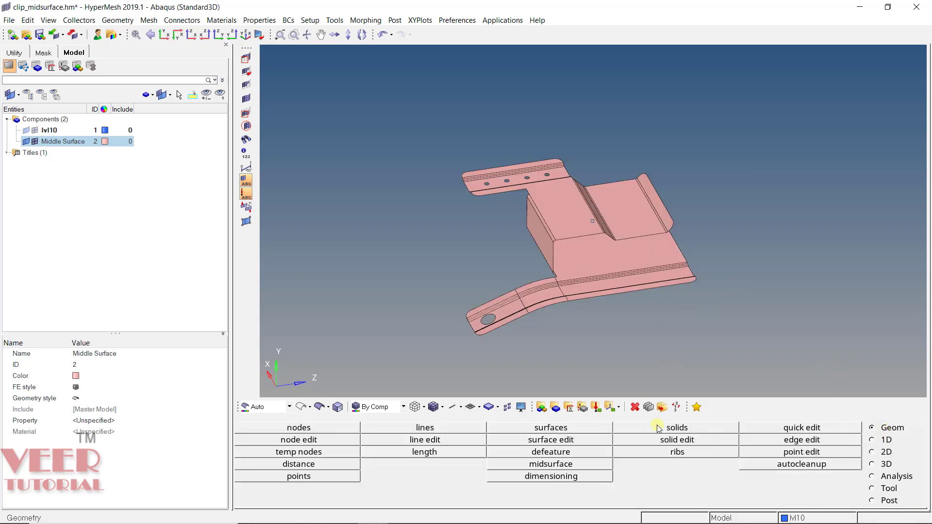
click(316, 465)
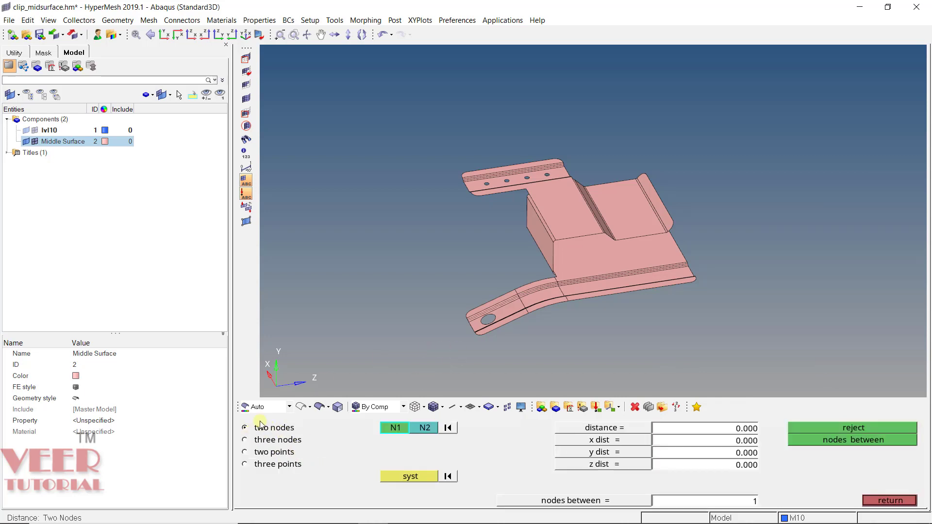
click(255, 454)
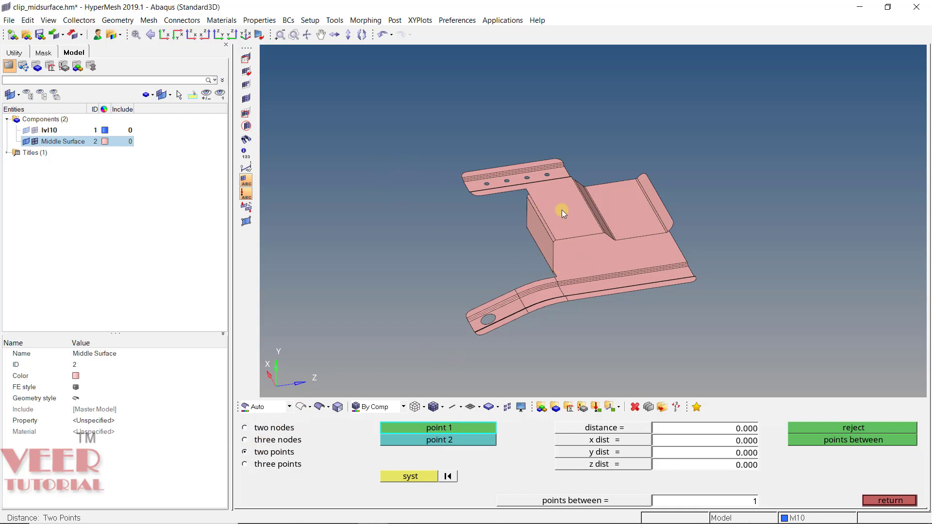
Set a standard view facing the XZ plane and display the fixed points of the midsurface geometry
ctrl+drag(562, 210, 558, 251)
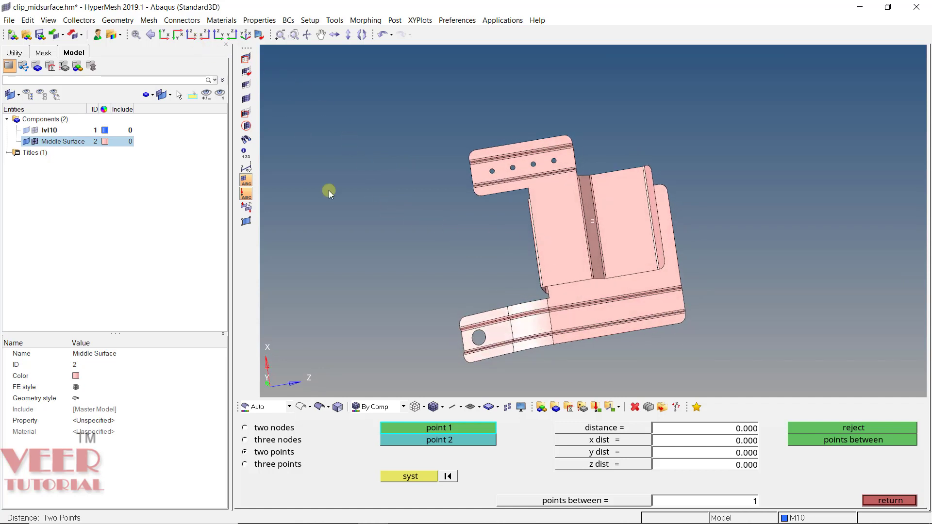
click(195, 32)
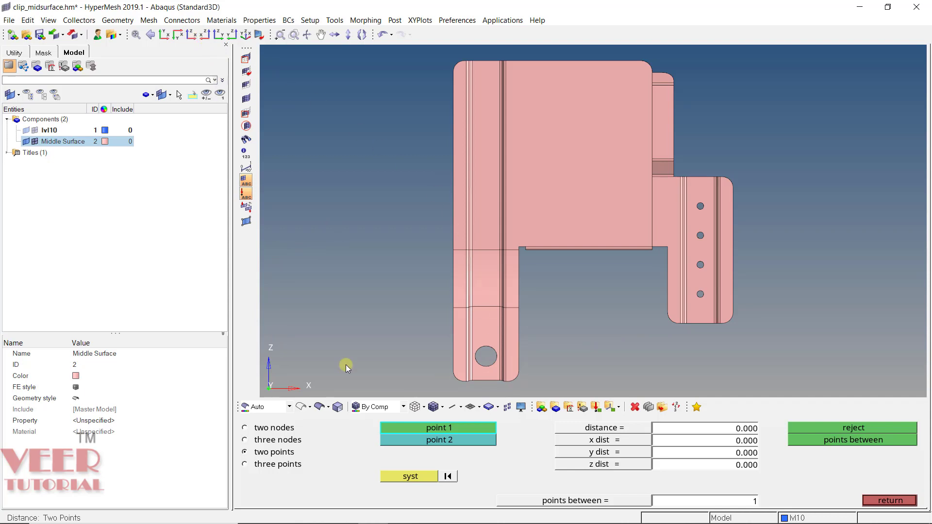
click(244, 221)
scroll(493, 380, up, 5)
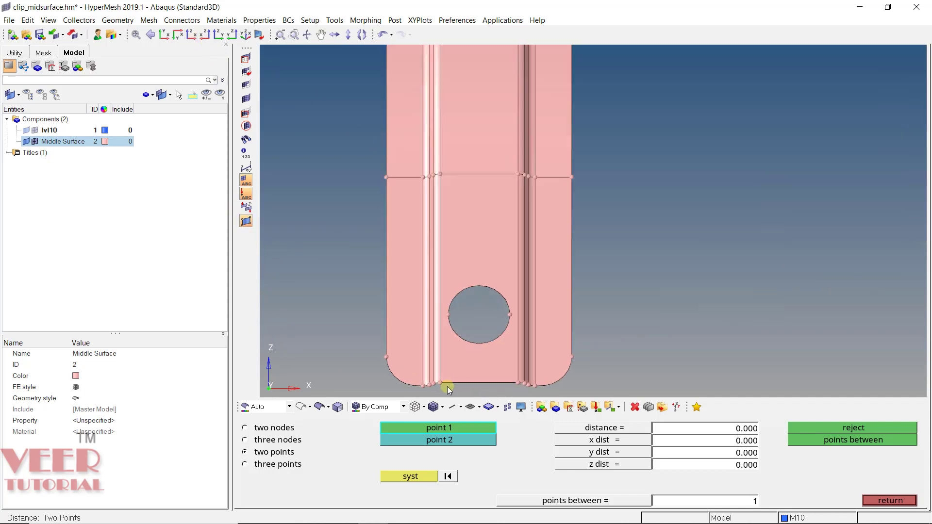
Measure the clip's length from the hole end of the long arm to the opposite outer edge
click(430, 381)
scroll(420, 328, down, 6)
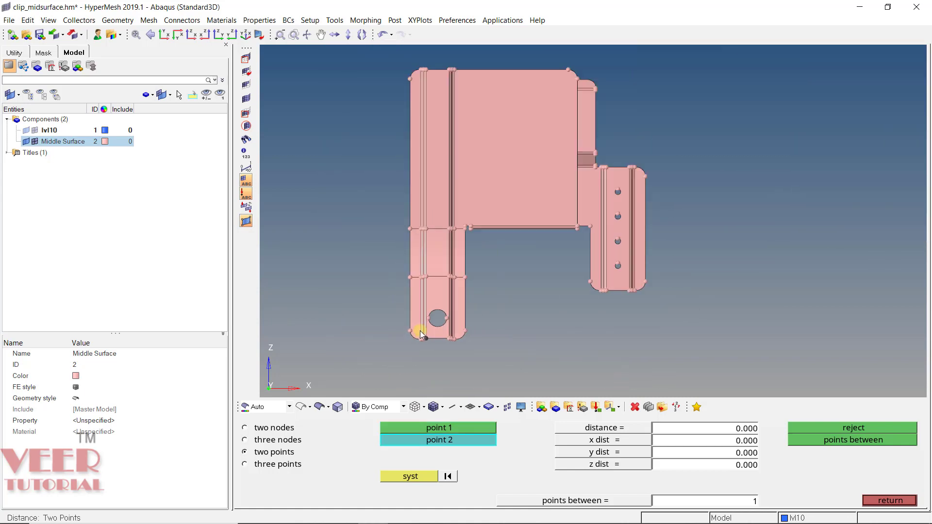
scroll(416, 205, up, 5)
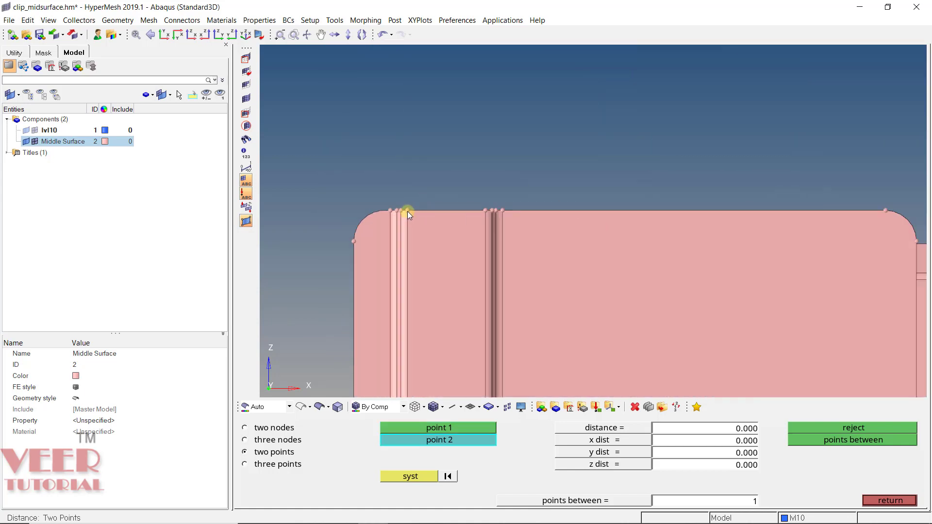
click(407, 212)
scroll(446, 168, down, 5)
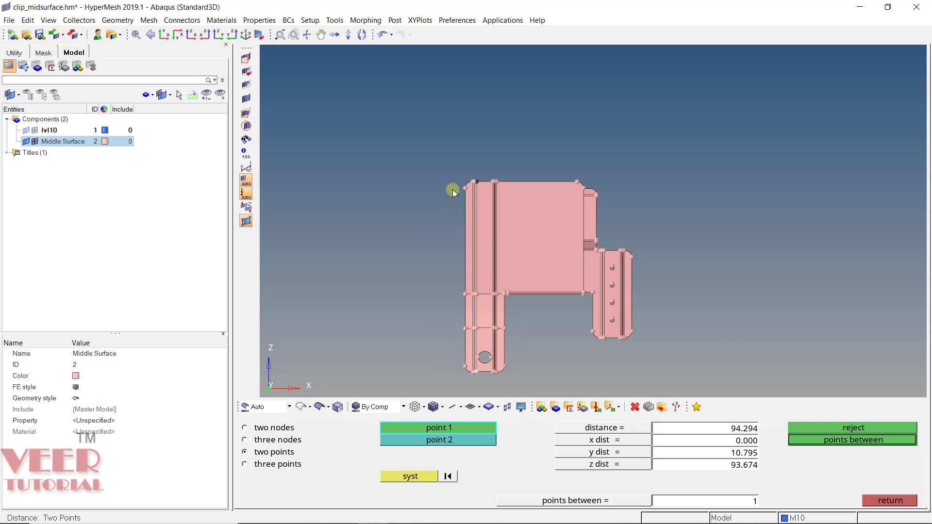
Measure the clip's width from the long arm's outer edge to the outer corner of the four-hole flange
scroll(511, 288, up, 3)
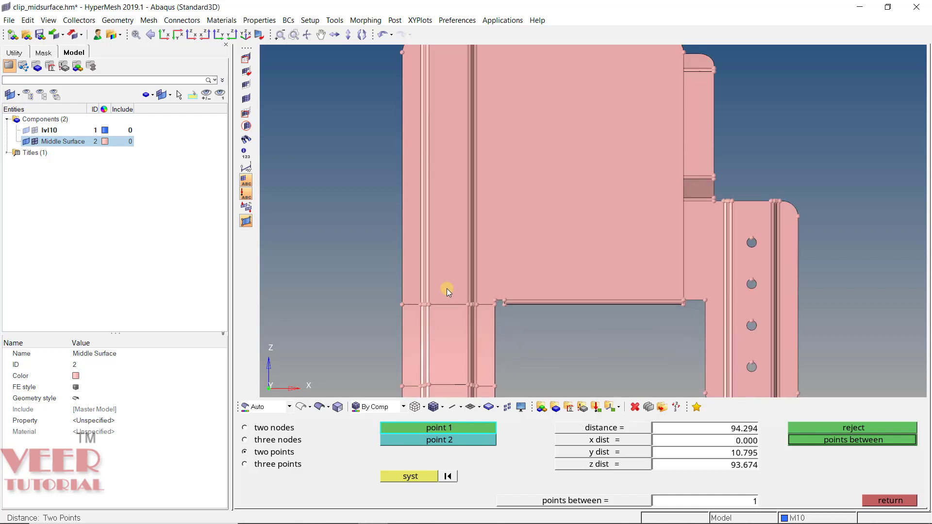
click(401, 304)
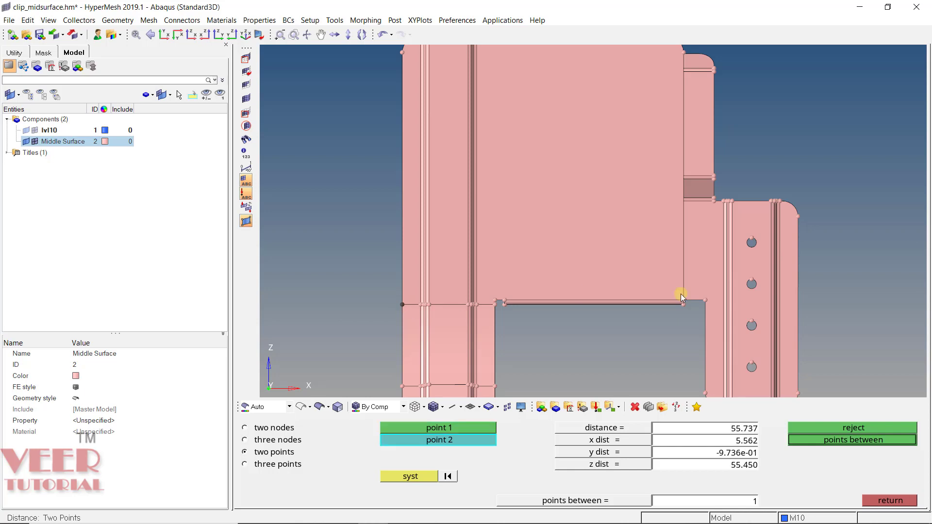
click(798, 218)
click(797, 217)
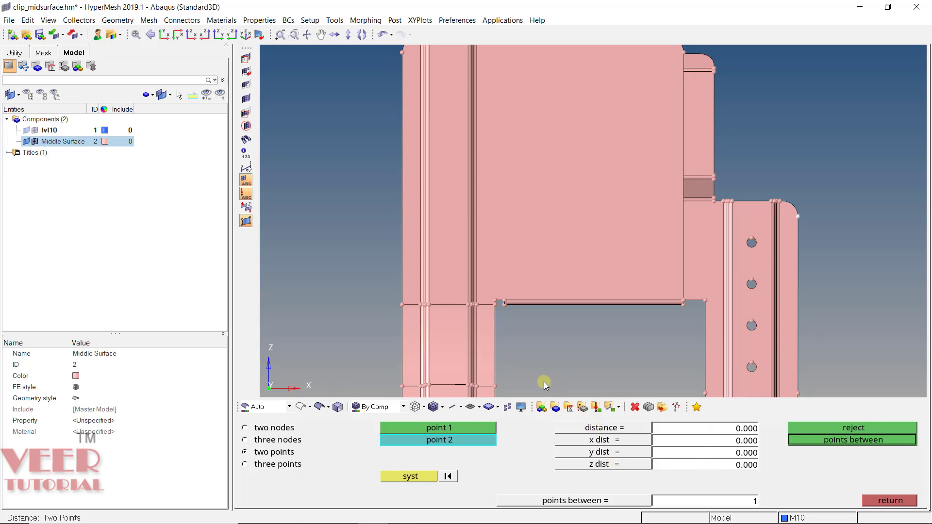
click(402, 306)
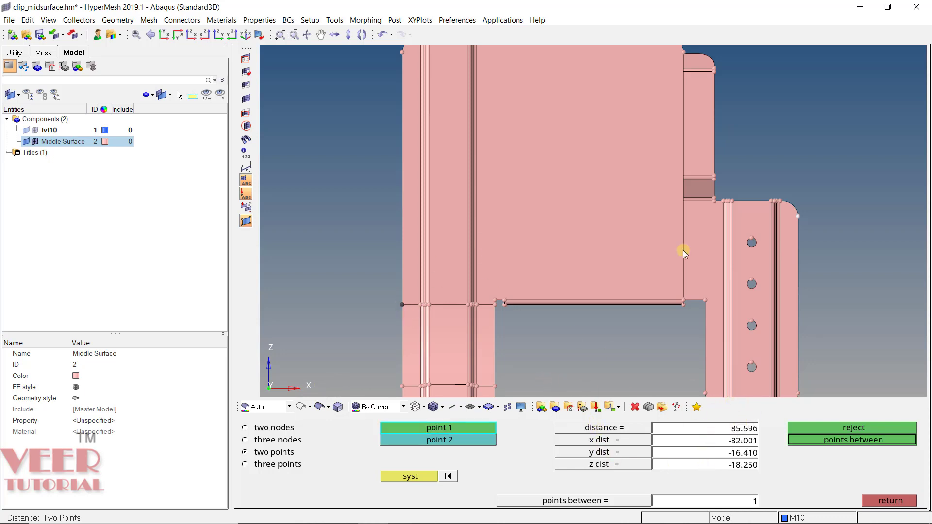
click(800, 215)
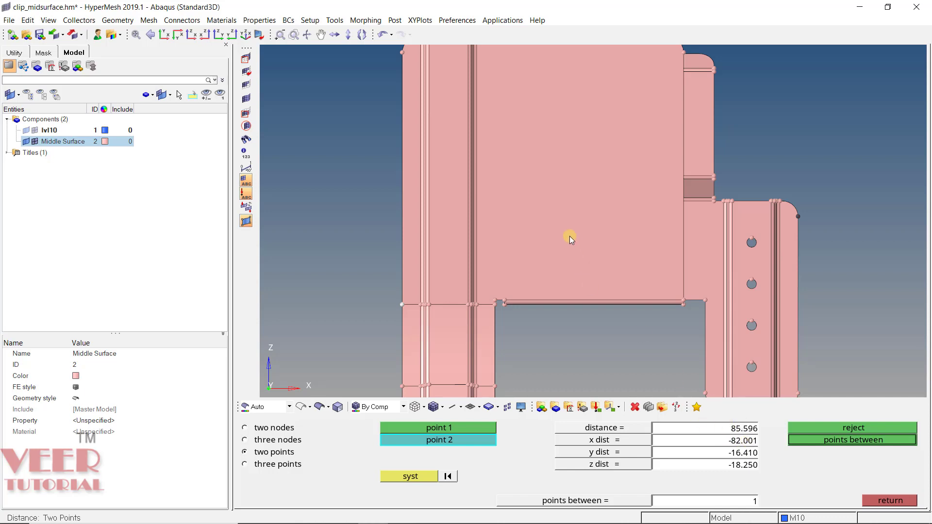
Automesh the large flat surface interactively with element size 10 and mixed mesh type, and accept the resulting mesh
scroll(537, 194, down, 5)
ctrl+drag(604, 291, 552, 208)
scroll(563, 214, up, 4)
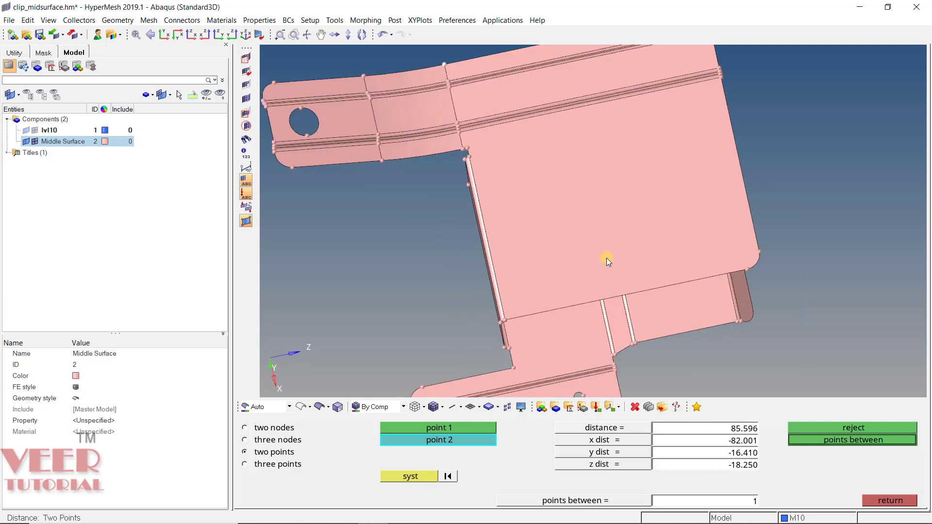
key(F12)
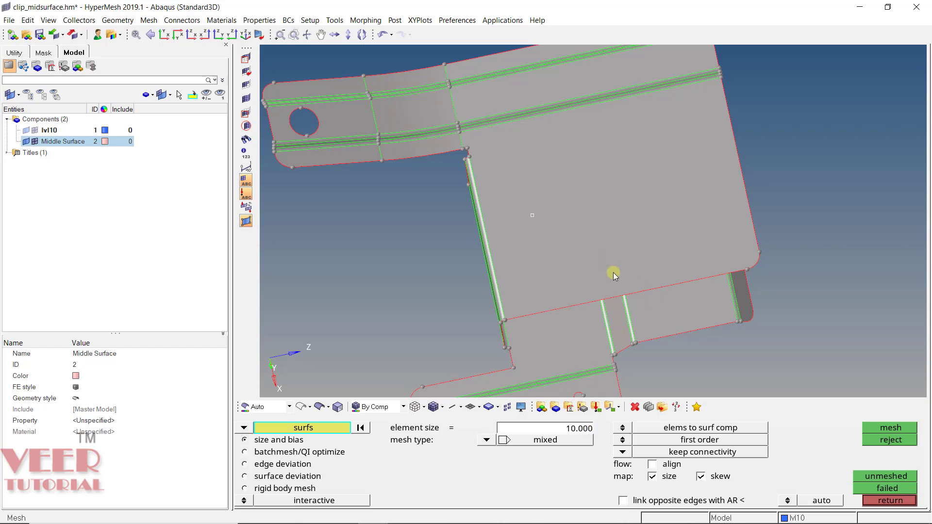
ctrl+drag(614, 273, 541, 283)
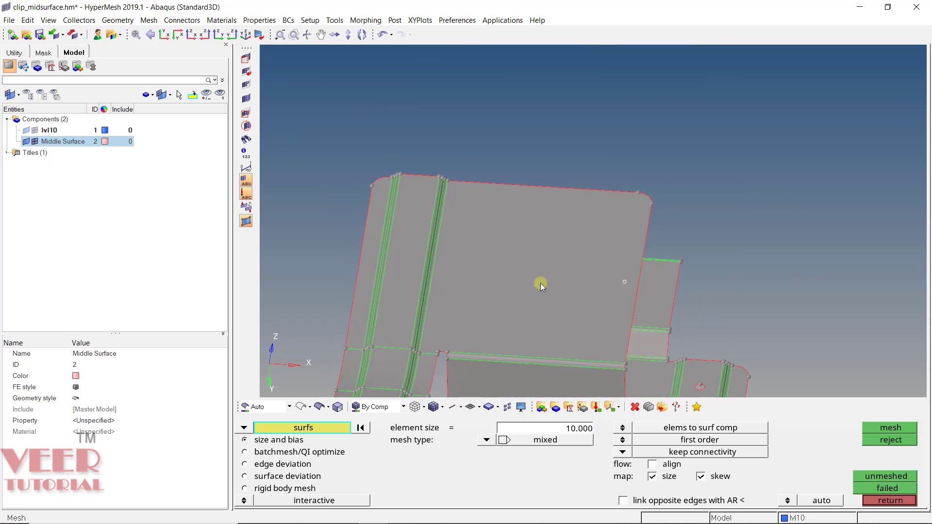
click(522, 265)
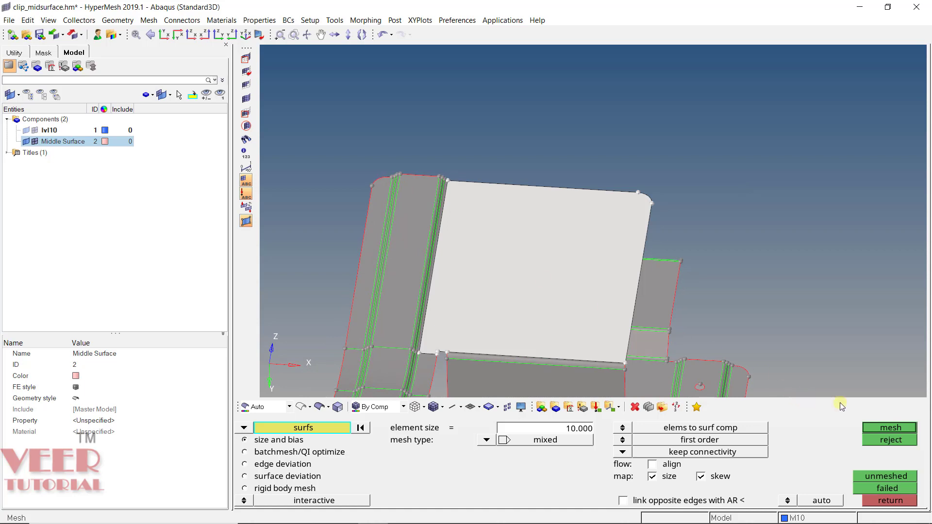
click(876, 429)
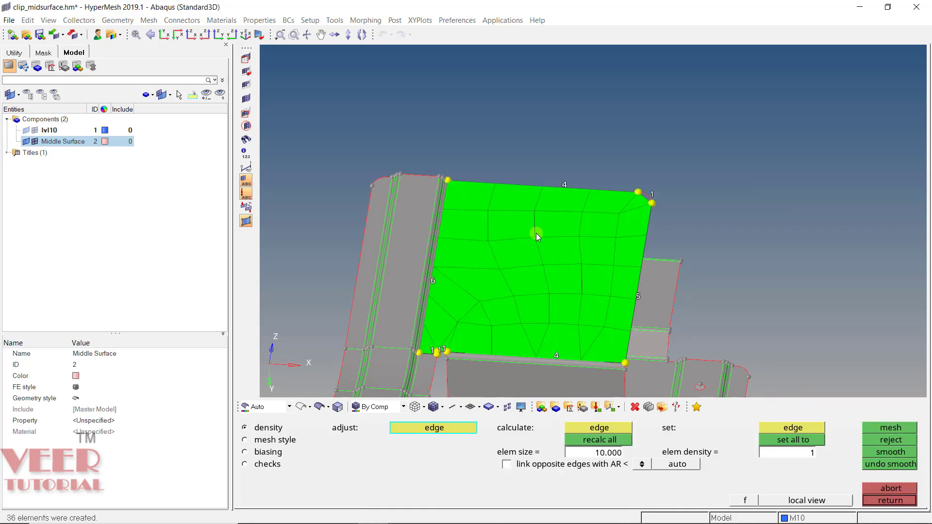
ctrl+drag(536, 233, 597, 211)
scroll(597, 211, up, 3)
scroll(598, 210, down, 3)
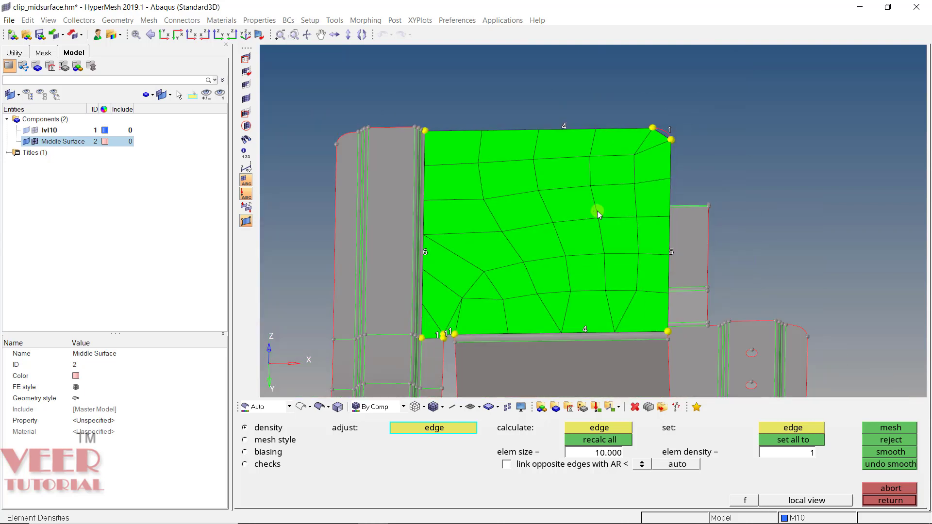
middle_click(597, 211)
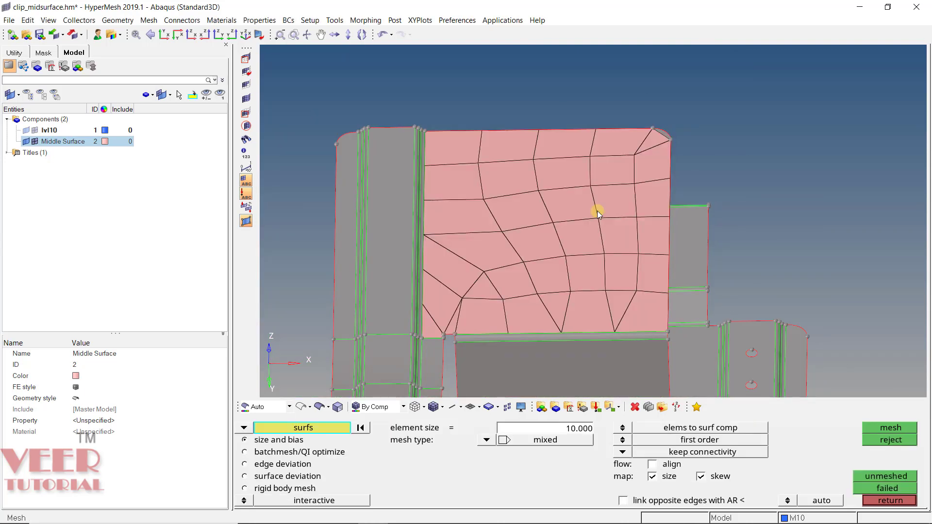
Measure the distance between two adjacent mesh nodes near the middle of the meshed surface
key(F4)
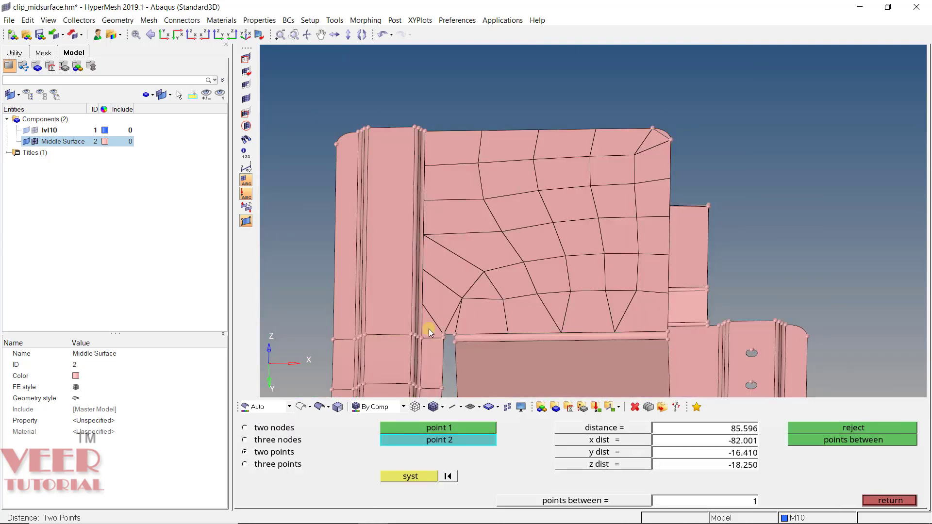
click(275, 428)
click(553, 222)
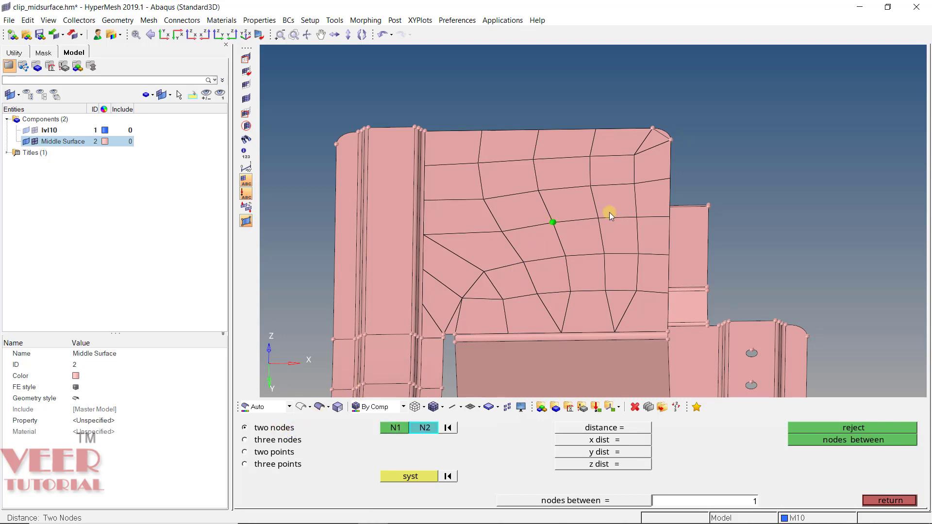
click(599, 218)
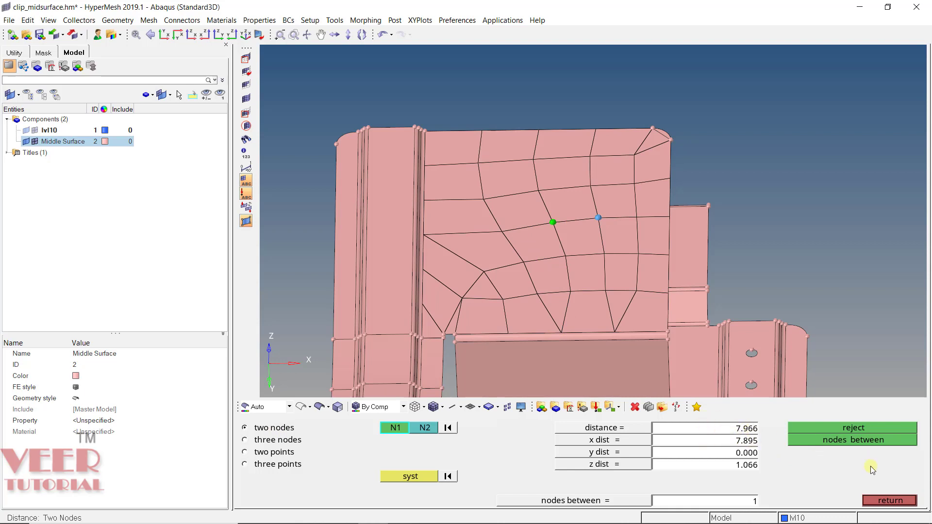
click(882, 505)
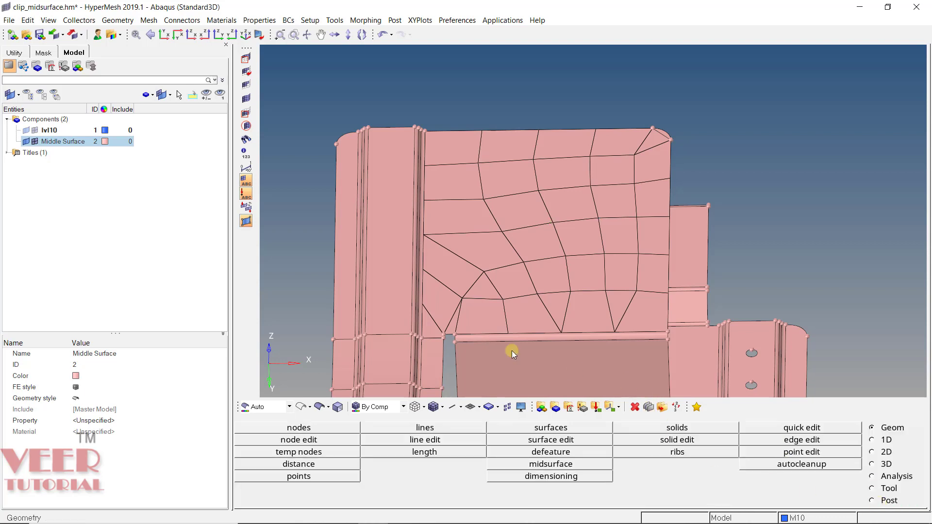
Set the geometry color mode to Mixed and examine the edges around the hole in the long arm
ctrl+drag(485, 208, 394, 217)
scroll(394, 218, up, 2)
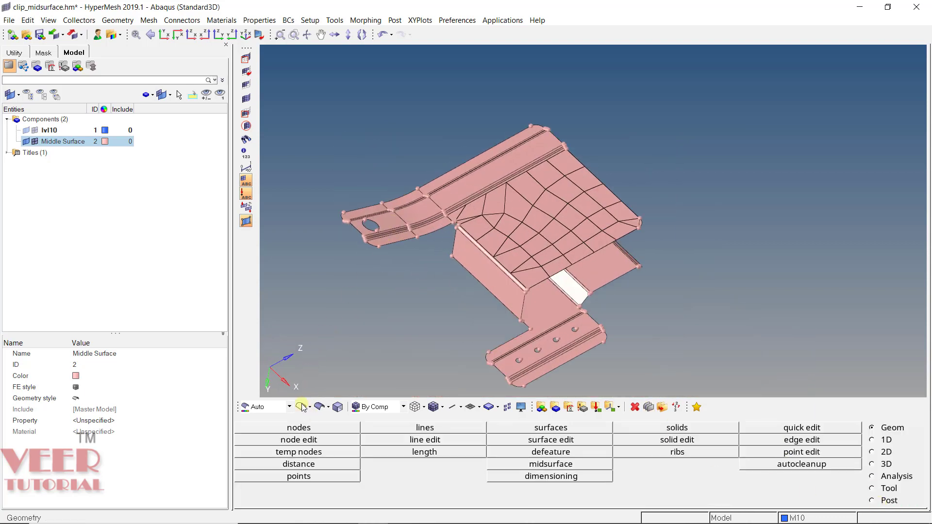
click(269, 411)
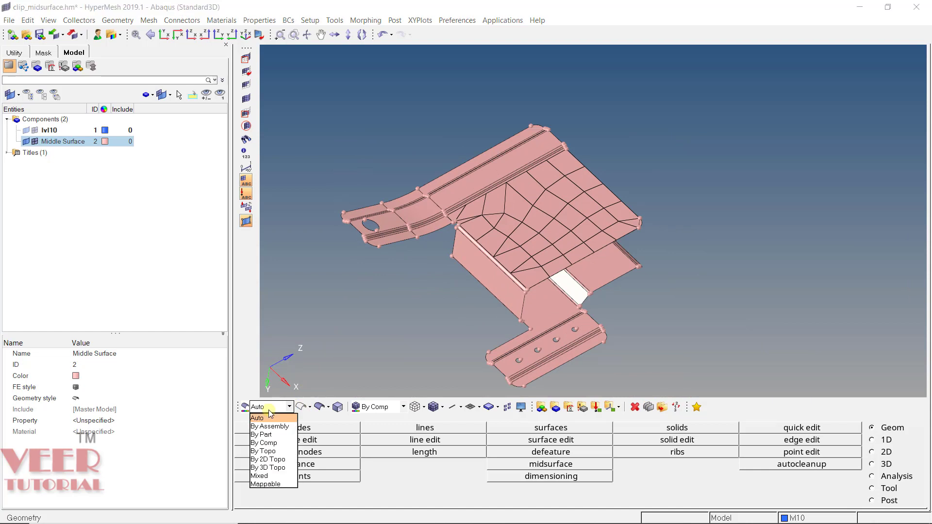
click(263, 476)
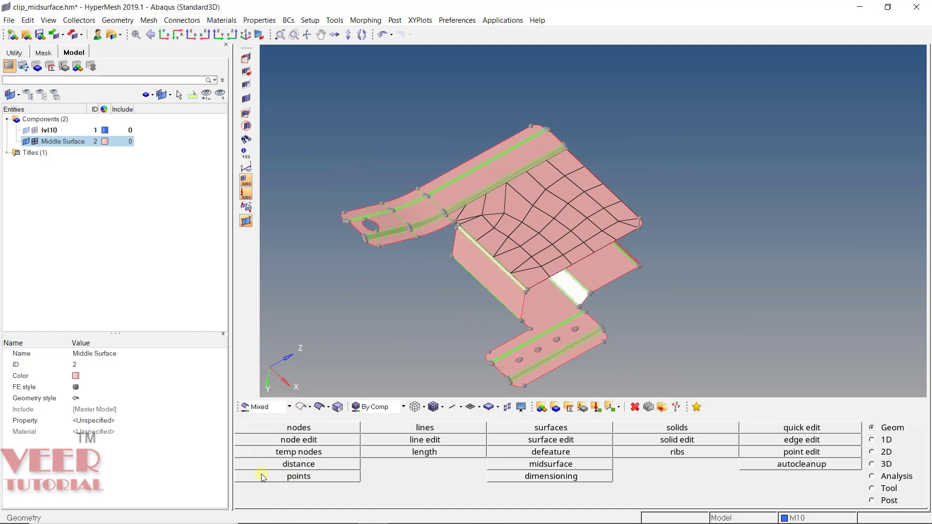
scroll(379, 210, up, 6)
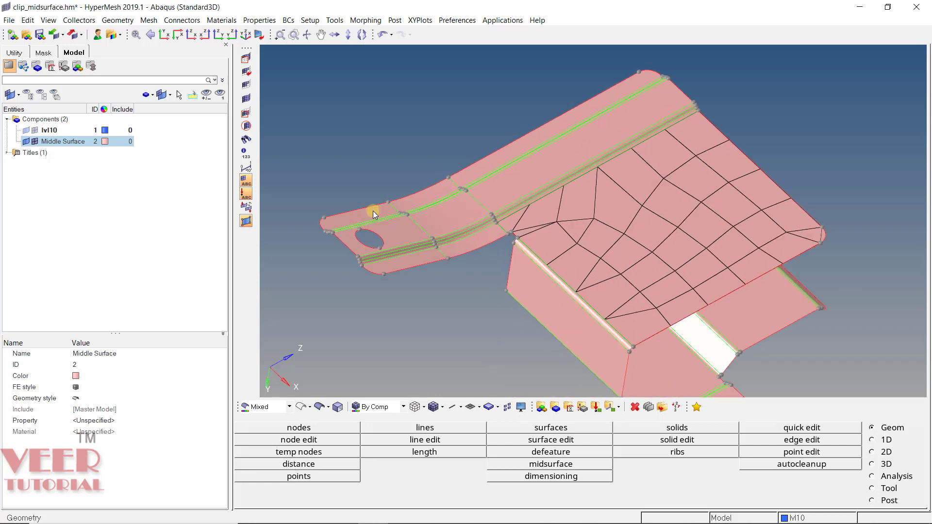
scroll(380, 294, up, 2)
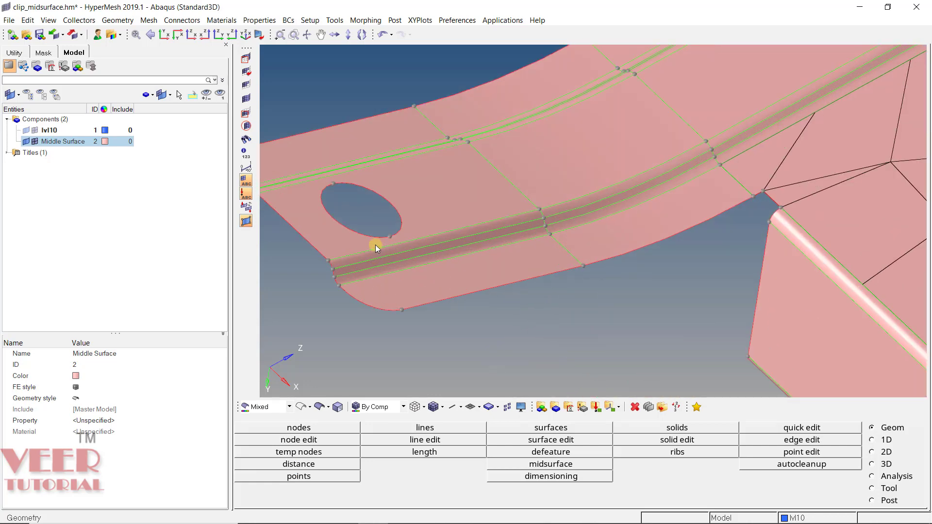
scroll(375, 245, down, 8)
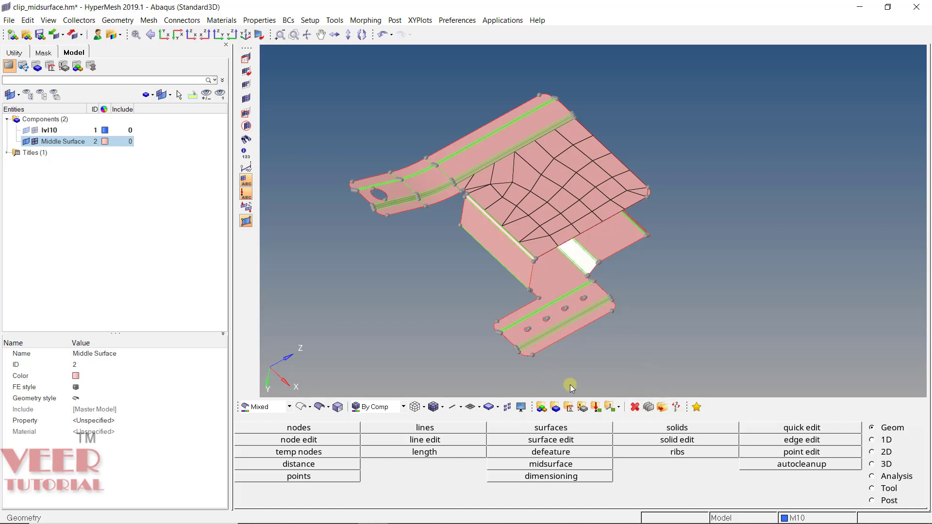
Delete all displayed mesh elements from the large flat surface
click(635, 407)
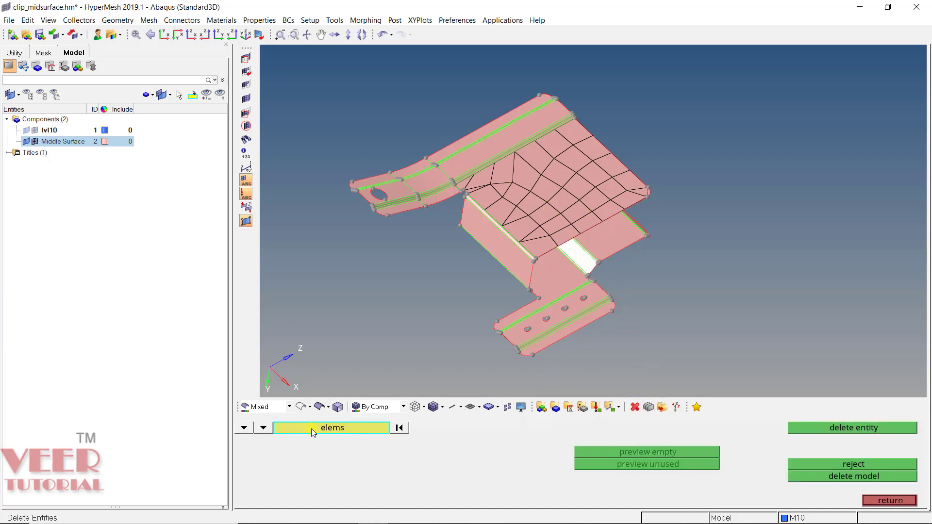
click(348, 428)
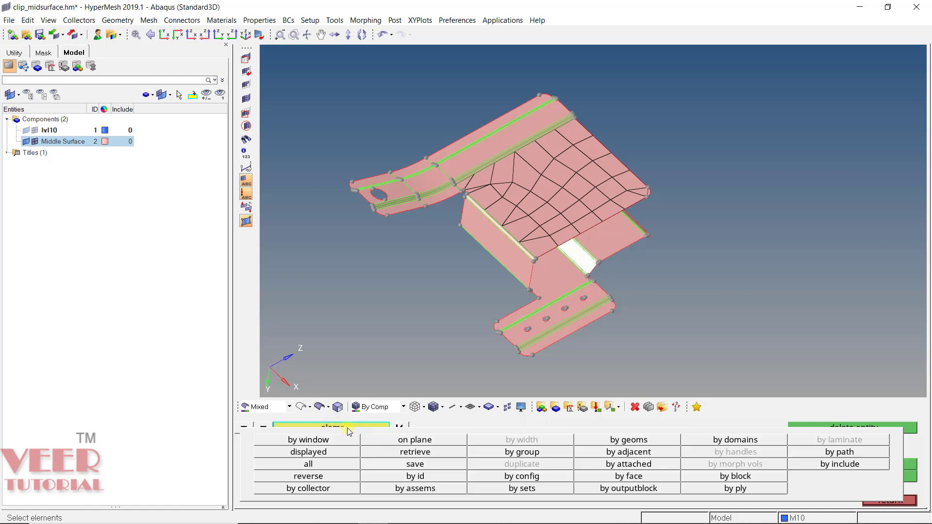
click(325, 456)
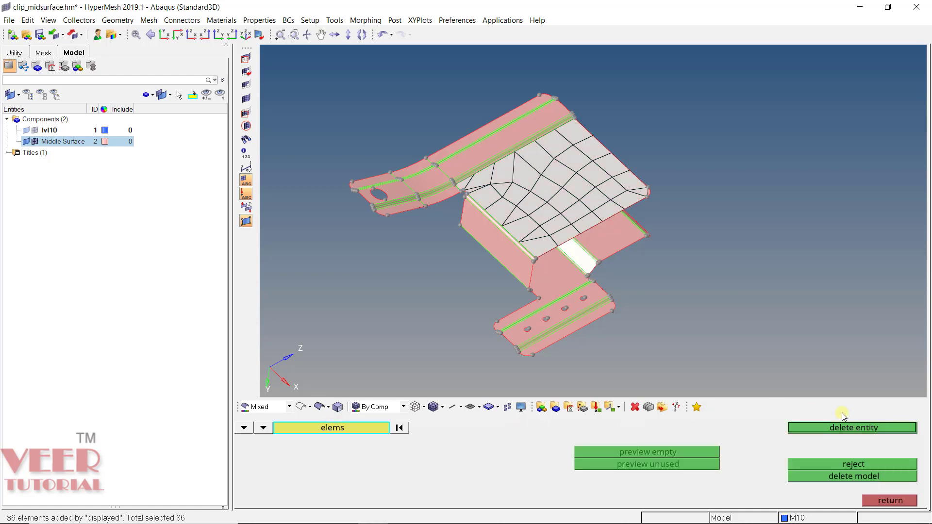
click(845, 428)
click(891, 503)
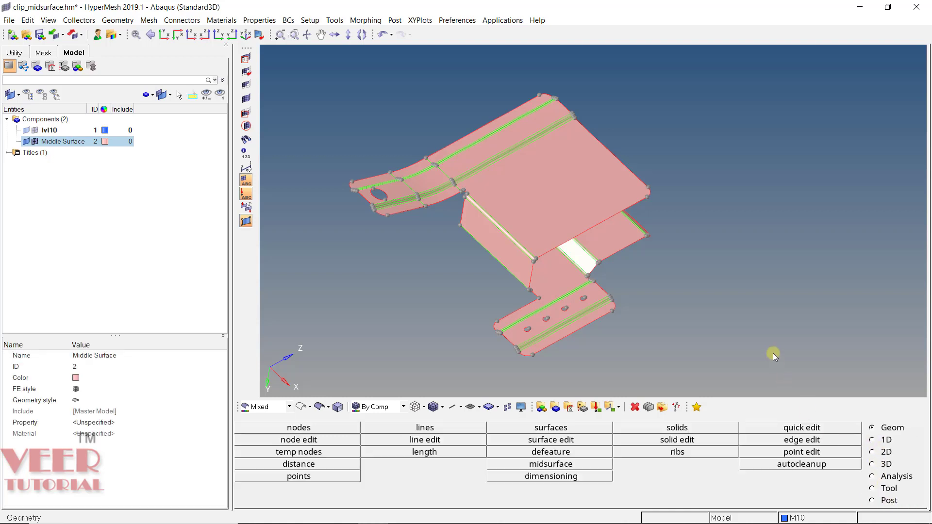
Start automesh and set the element size to 1
key(F12)
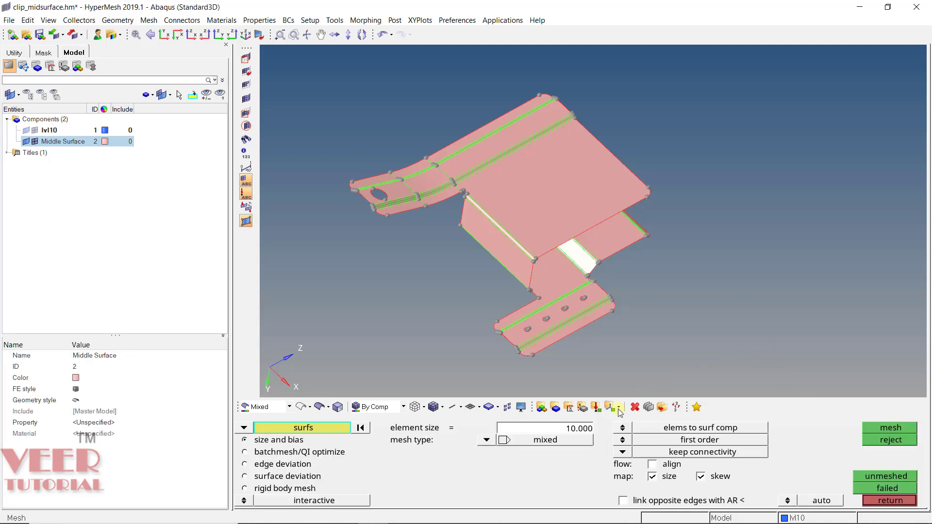
click(585, 433)
text(1)
key(Return)
Automesh the large flat surface interactively with element size 1 and mixed mesh type, and inspect the elements near its outer edge
scroll(557, 179, up, 5)
click(580, 226)
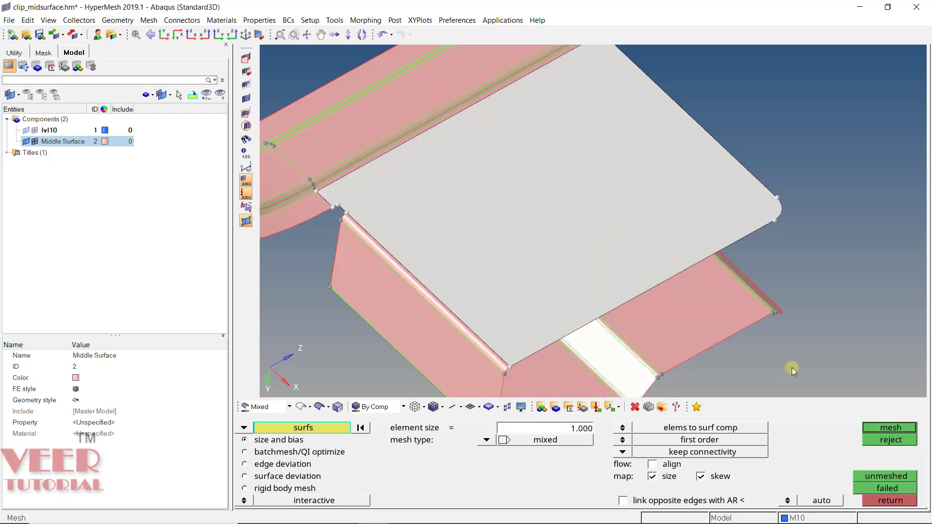
click(887, 425)
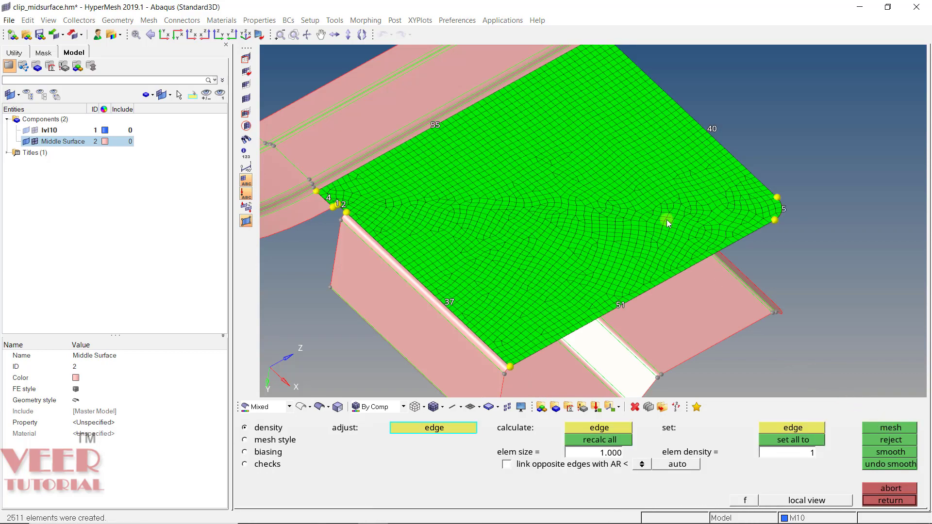
mouse_move(593, 179)
ctrl+mouse_down()
mouse_move(614, 271)
mouse_move(603, 226)
ctrl+mouse_up()
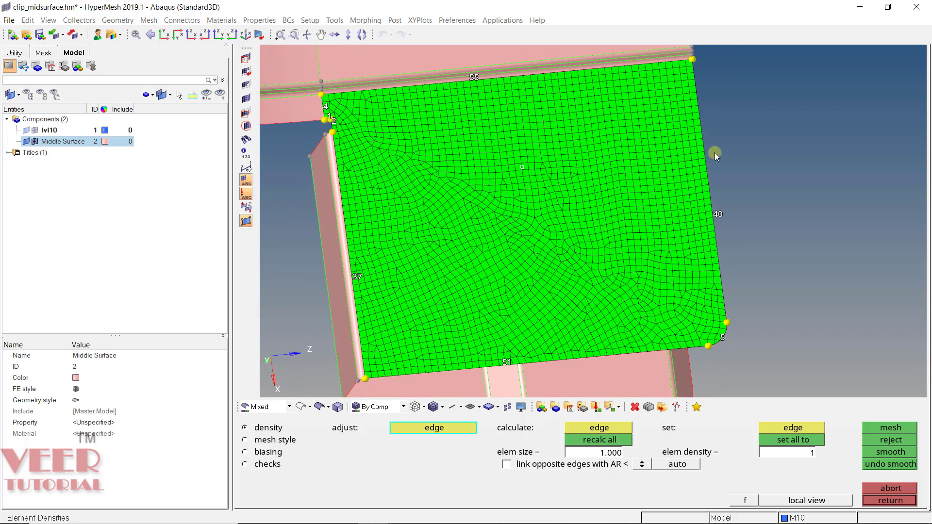
scroll(710, 197, up, 8)
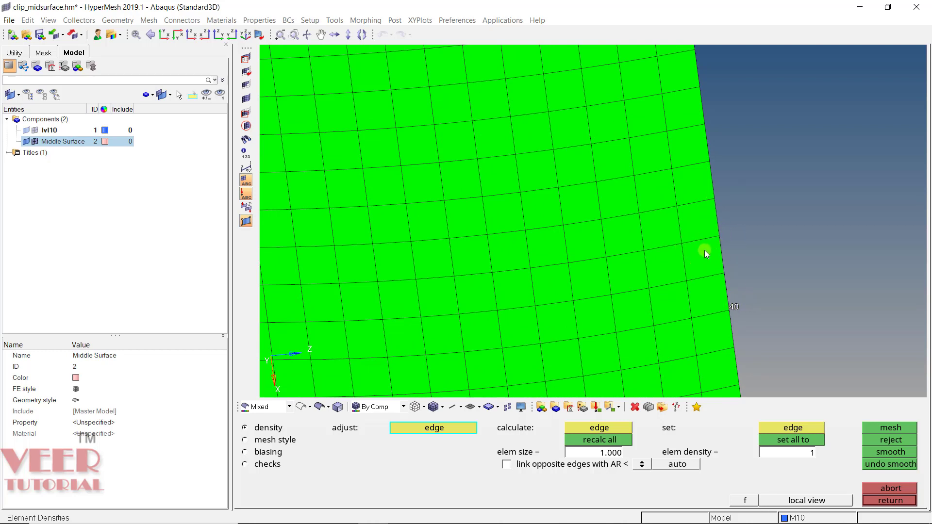
Reject the mixed mesh on the large flat surface and clear the surface selection
click(892, 442)
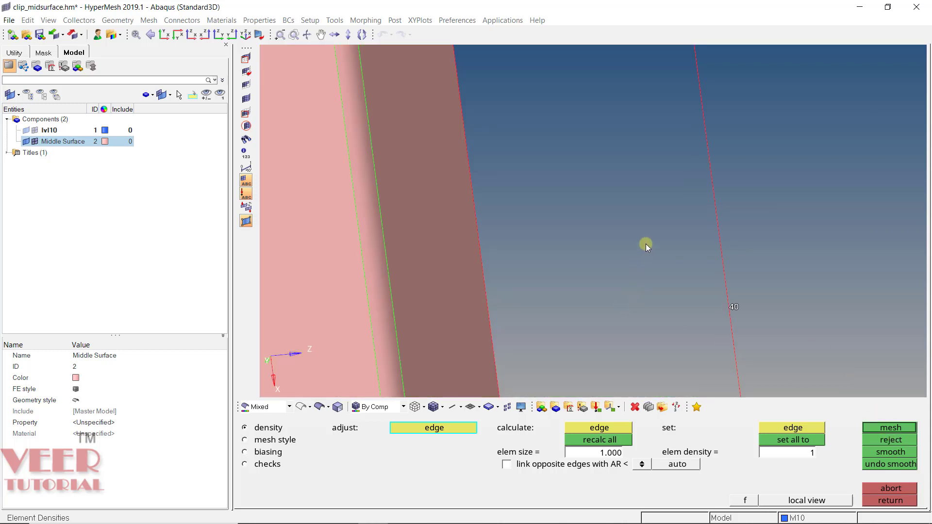
click(885, 501)
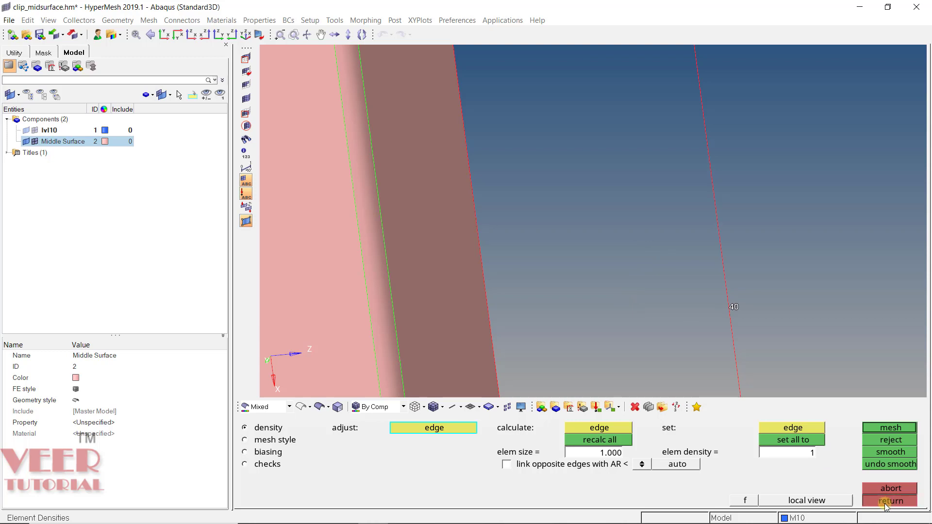
scroll(645, 182, down, 5)
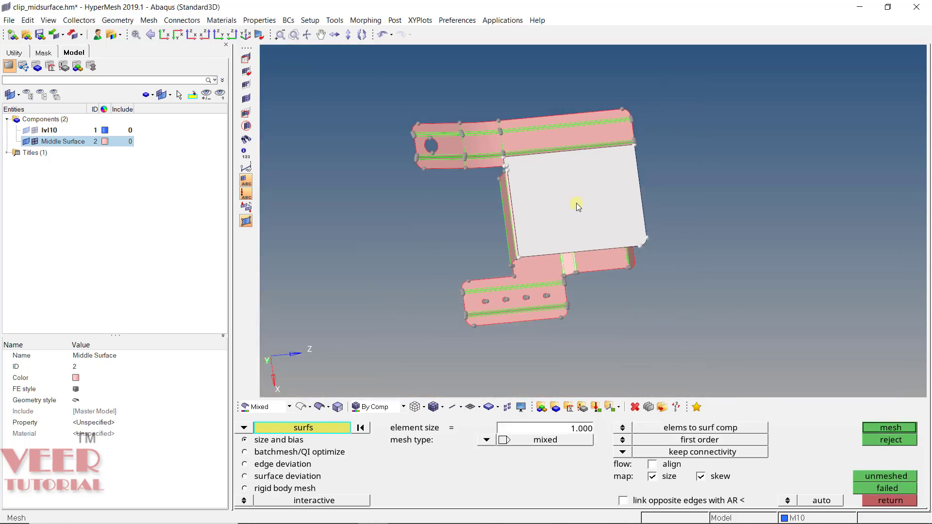
scroll(585, 212, up, 4)
mouse_move(737, 213)
ctrl+mouse_down()
mouse_move(754, 122)
mouse_move(645, 191)
ctrl+mouse_up()
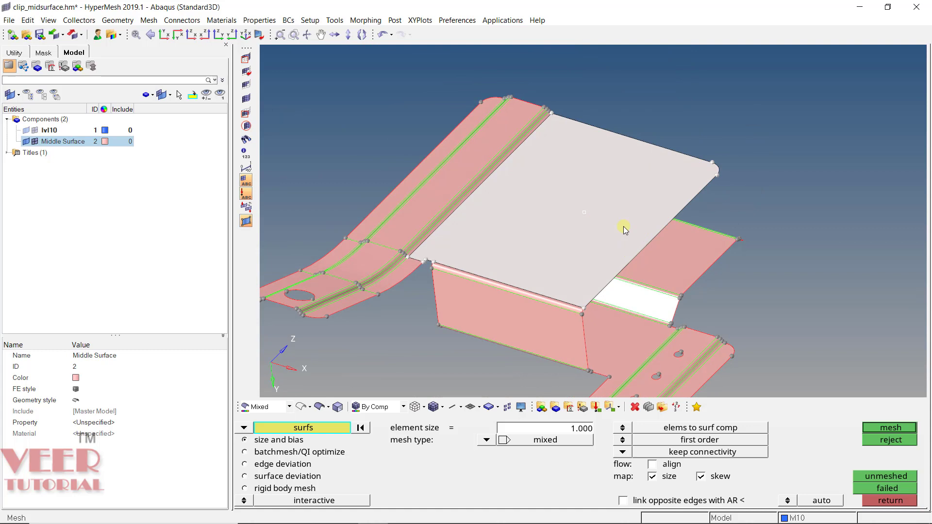
click(360, 428)
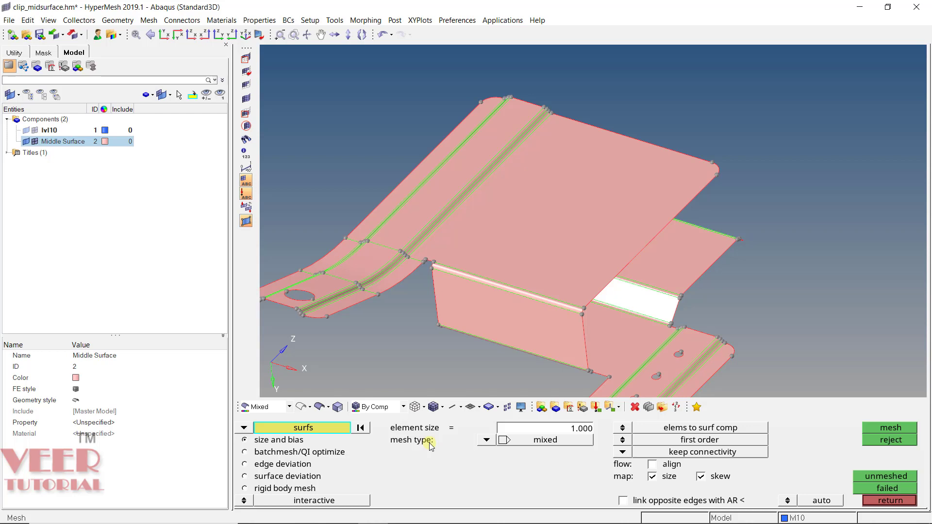
Automesh the large flat surface interactively with element size 1 and the quads mesh type
click(487, 440)
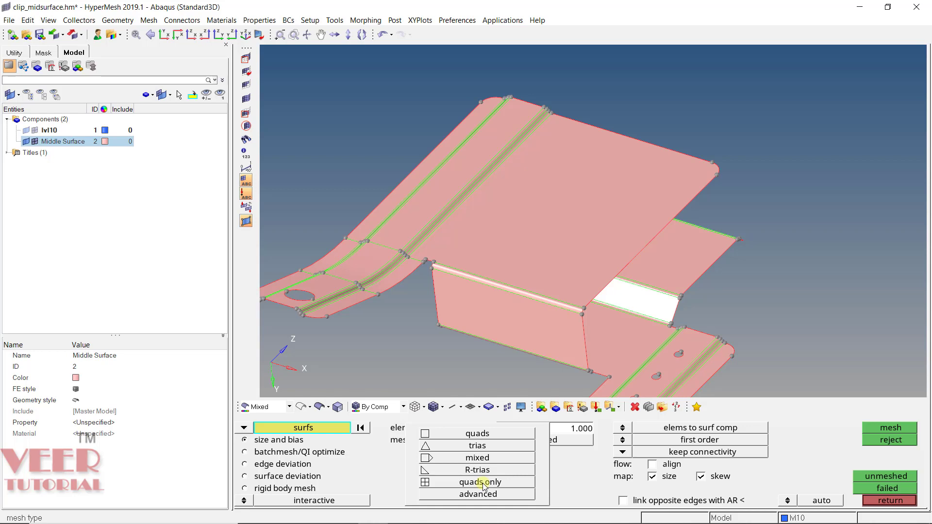
click(478, 458)
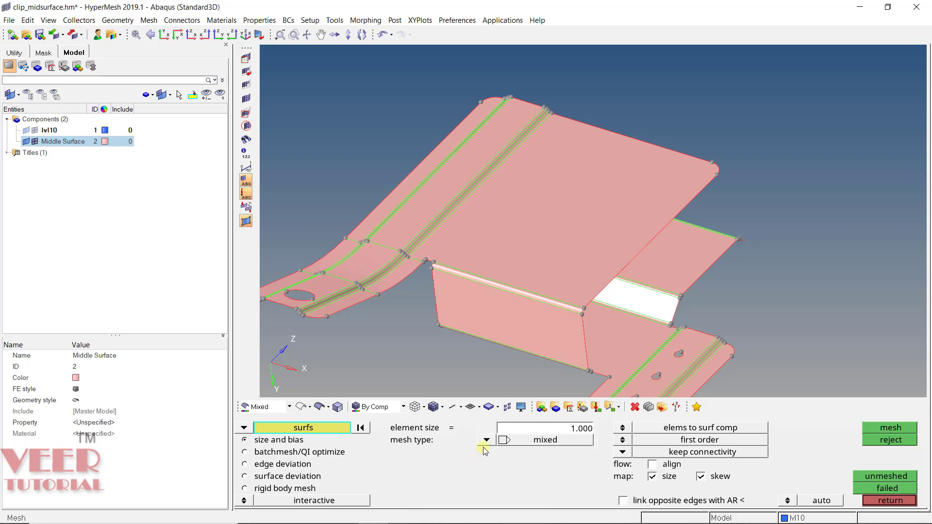
click(487, 441)
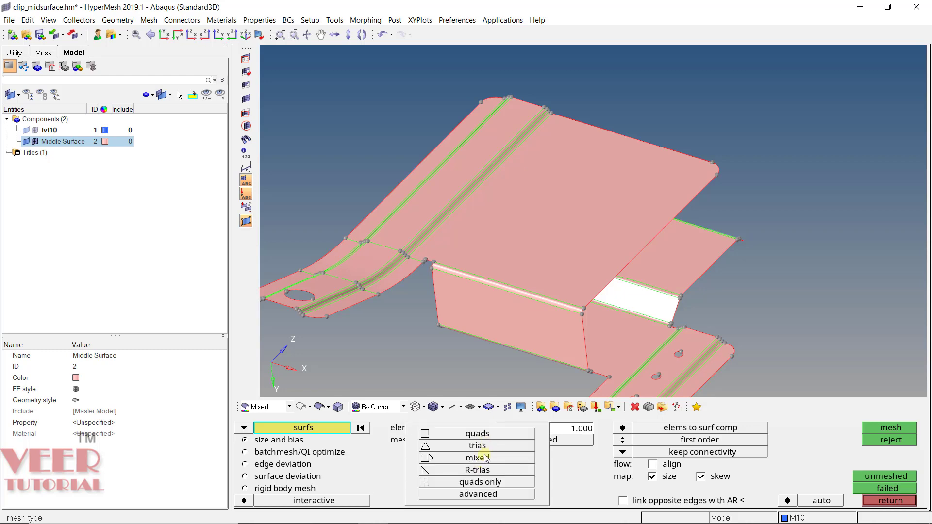
click(481, 432)
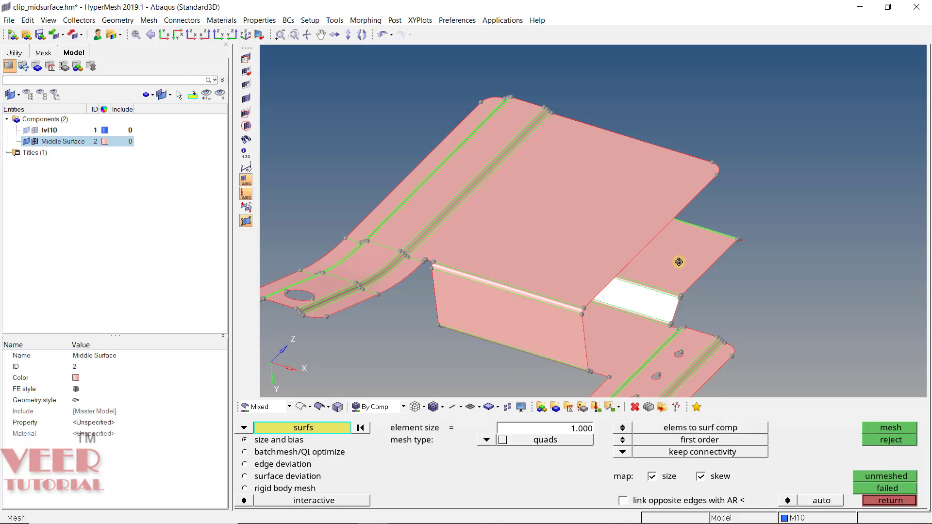
ctrl+drag(646, 294, 532, 243)
scroll(532, 242, up, 3)
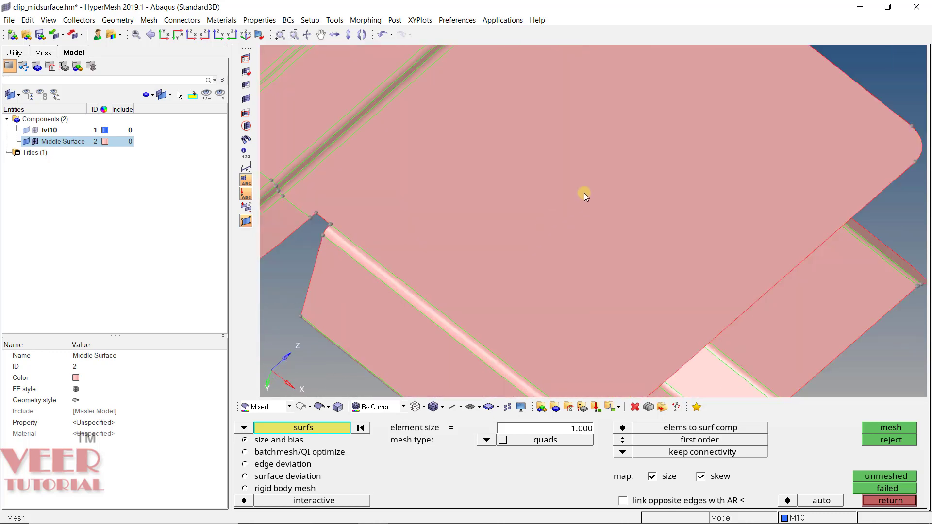
click(584, 193)
click(891, 428)
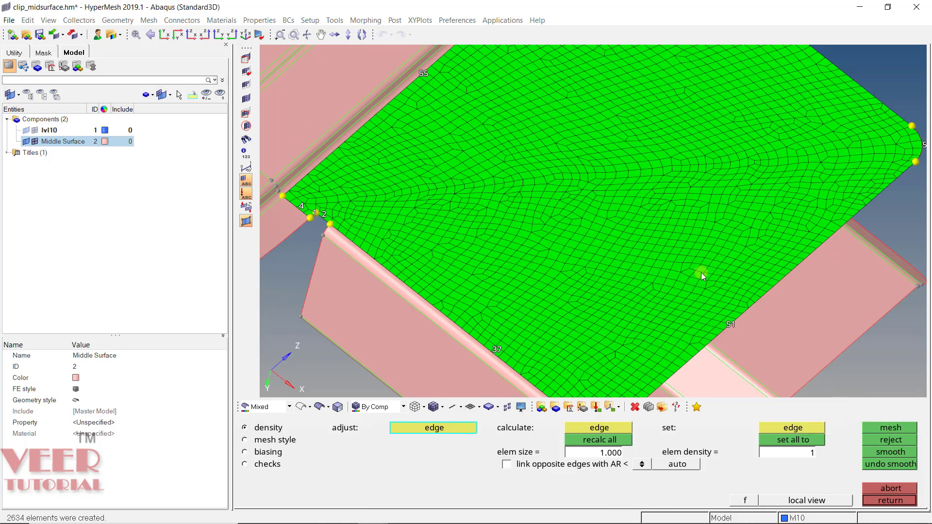
Inspect the quads mesh up close, reject it, and return to the automesh settings
scroll(637, 164, down, 3)
scroll(616, 108, up, 8)
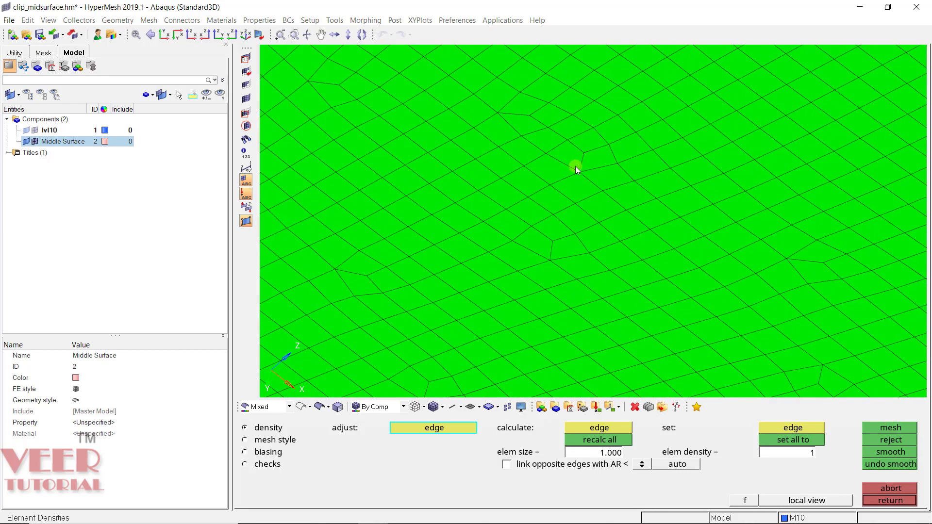
scroll(517, 158, down, 6)
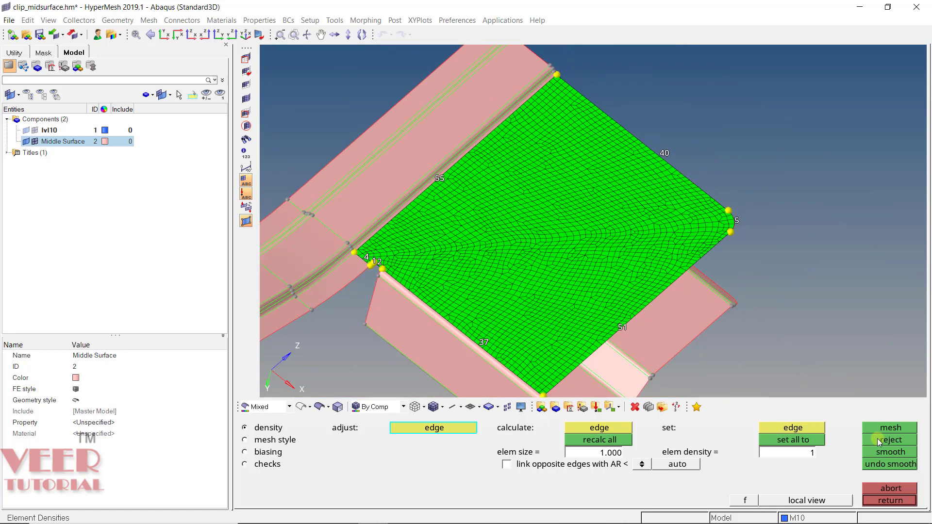
click(891, 440)
click(890, 501)
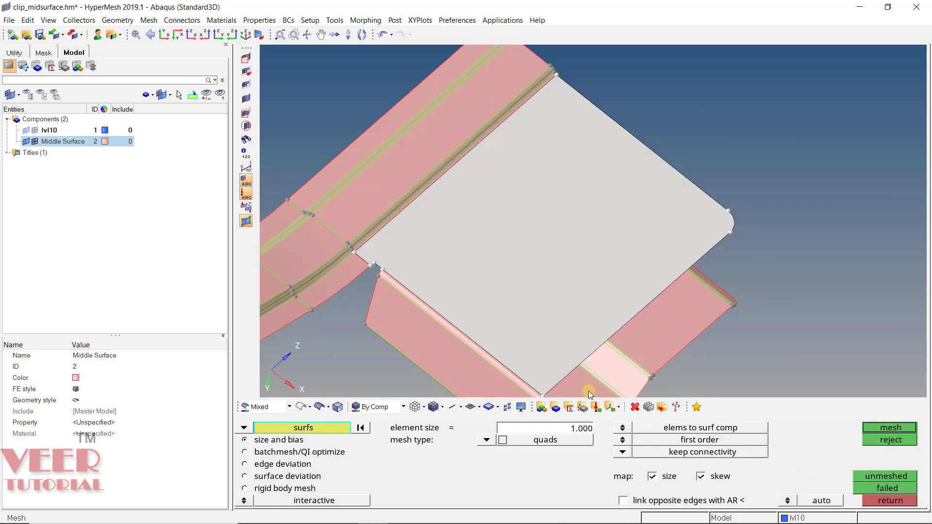
Automesh the large flat surface interactively with element size 1 and the trias mesh type
click(486, 440)
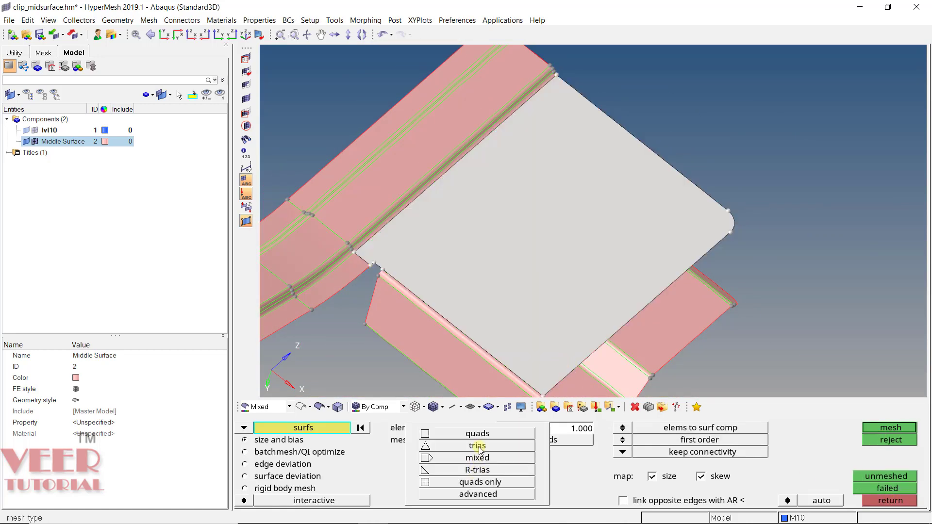
click(479, 446)
click(891, 428)
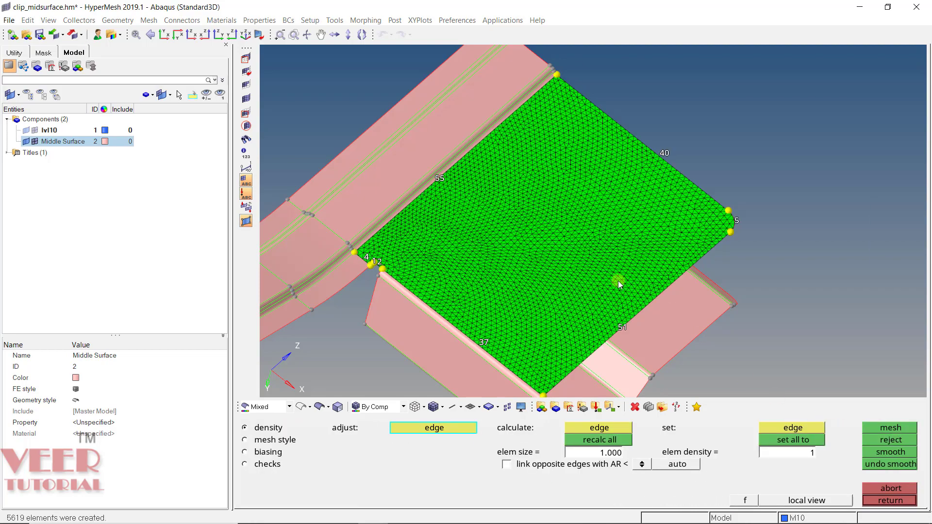
Inspect the triangular elements up close, reject the trias mesh, and return to the automesh settings
scroll(613, 148, up, 8)
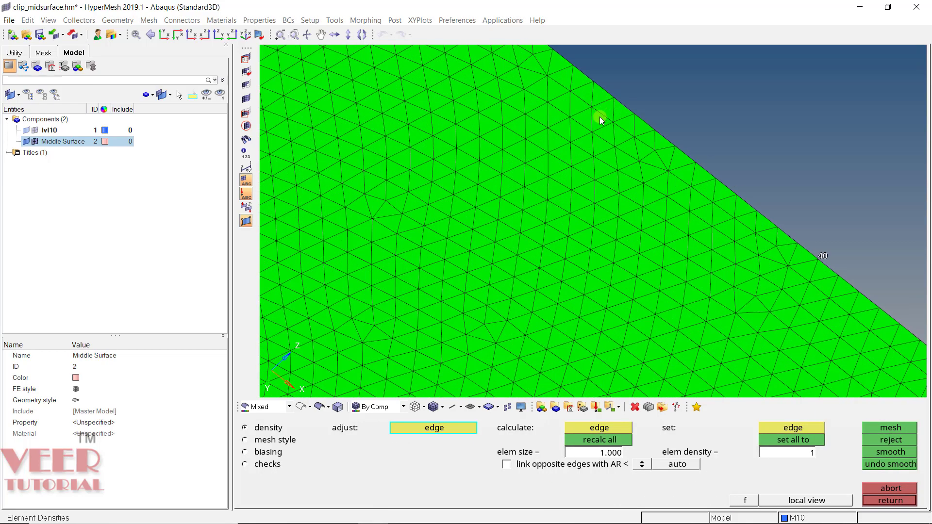
scroll(600, 120, up, 6)
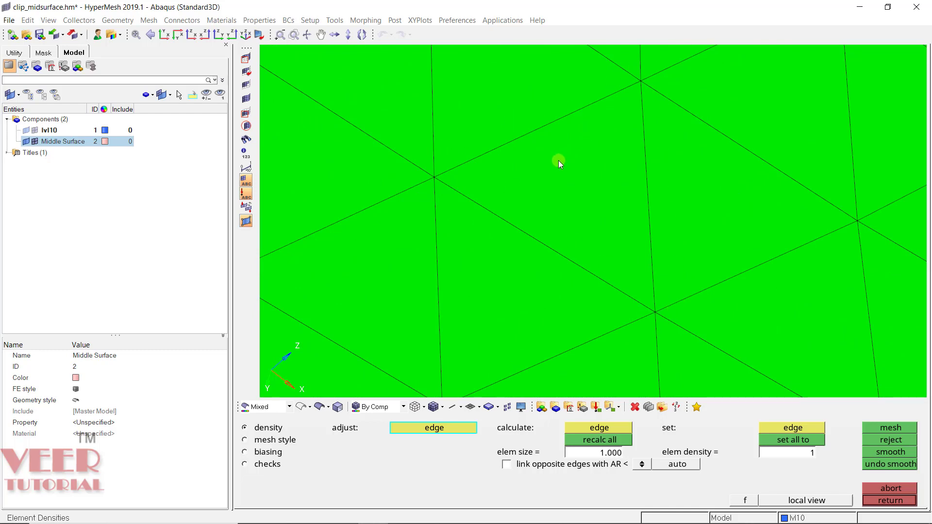
scroll(559, 160, down, 10)
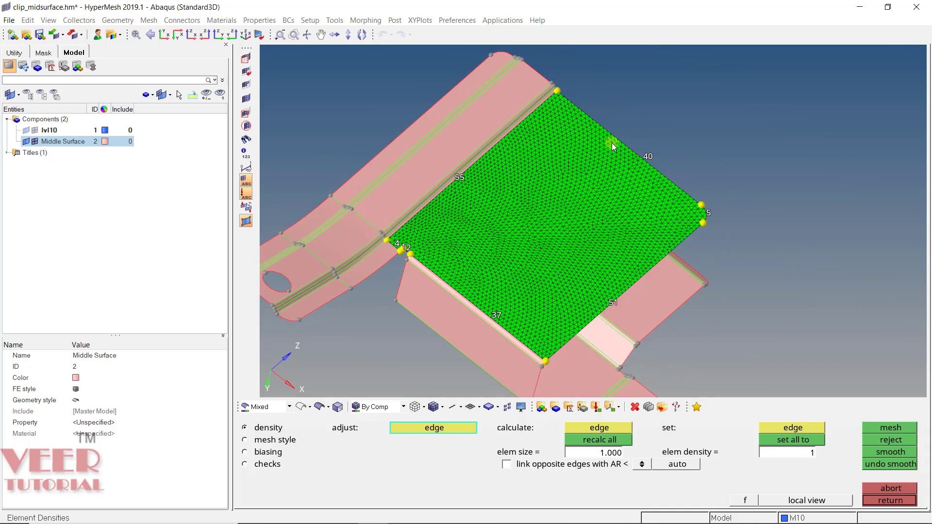
scroll(612, 143, down, 2)
scroll(602, 238, up, 2)
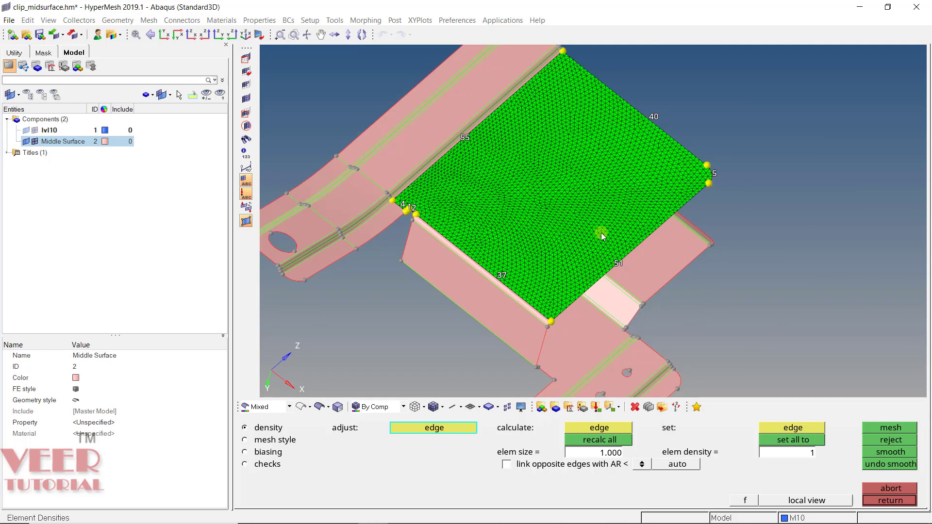
click(909, 441)
click(882, 502)
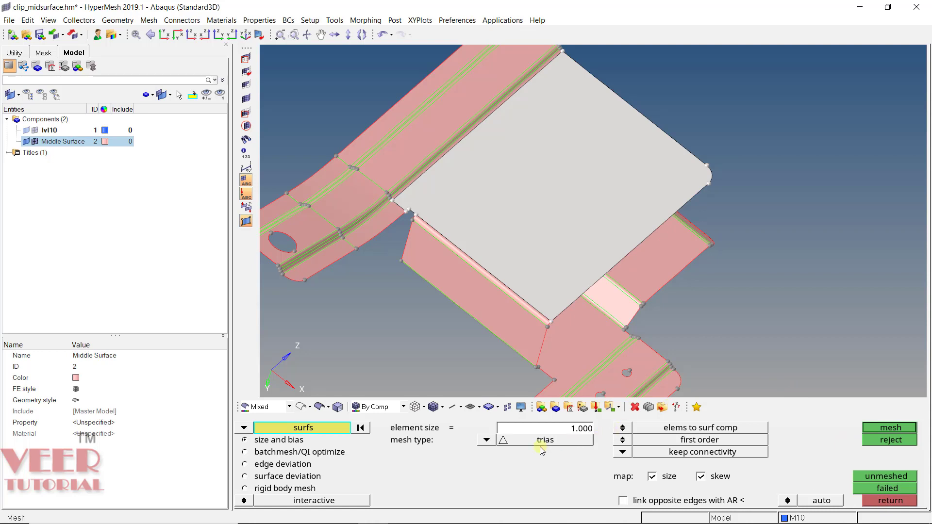
Automesh the large flat surface with element size 1 and mixed mesh type, and accept the resulting mesh
click(487, 440)
click(478, 459)
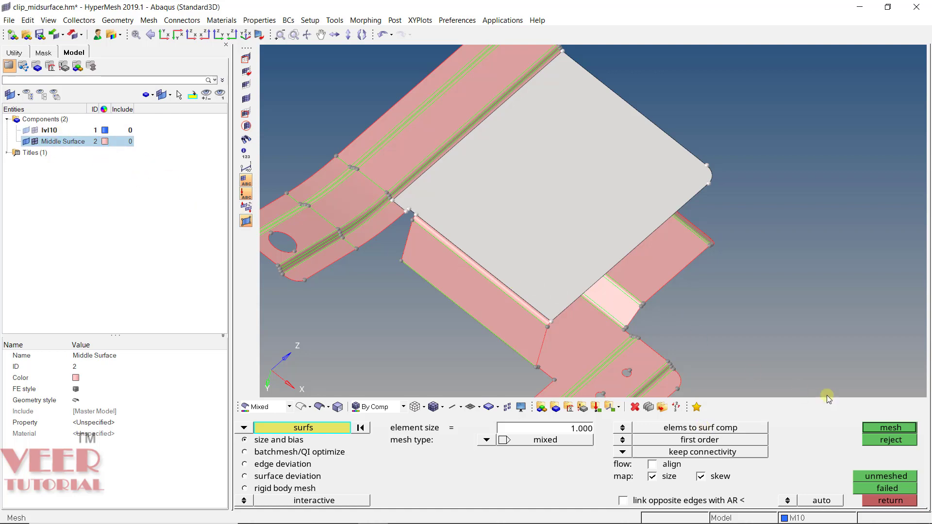
click(897, 428)
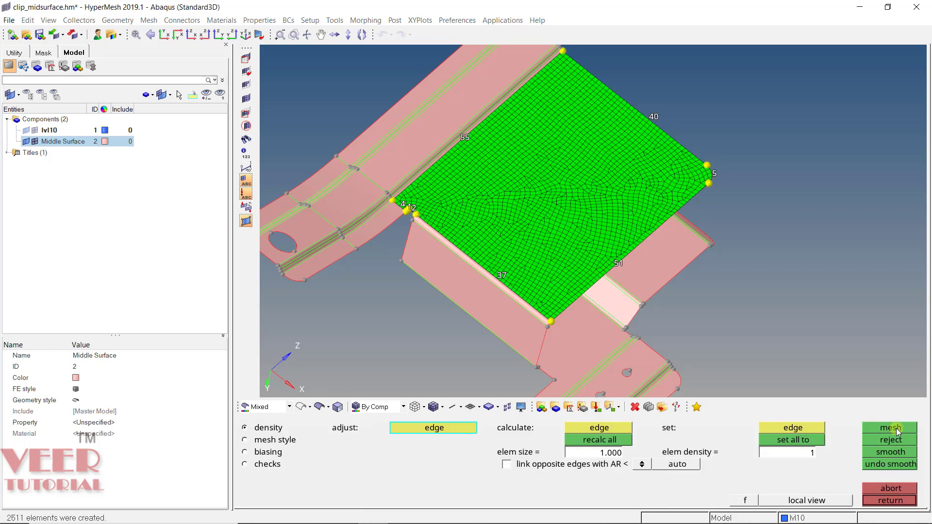
click(902, 502)
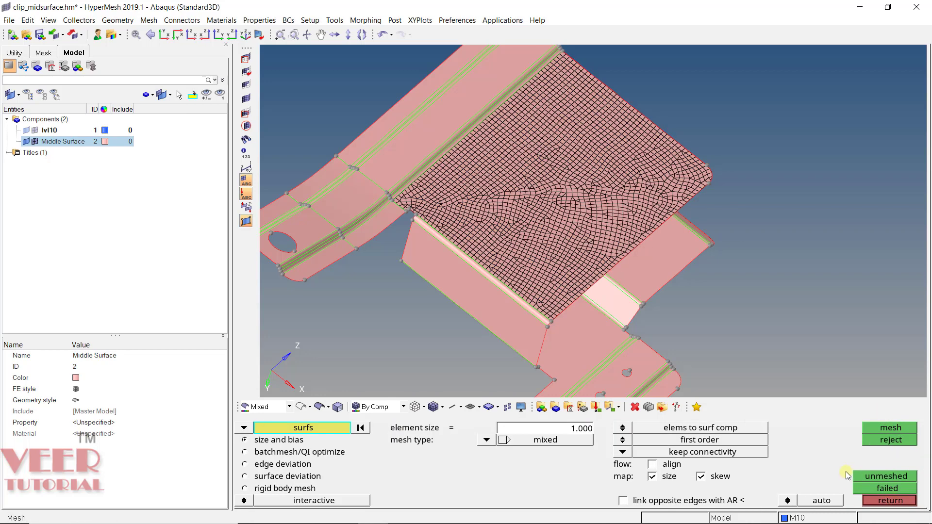
scroll(546, 255, down, 3)
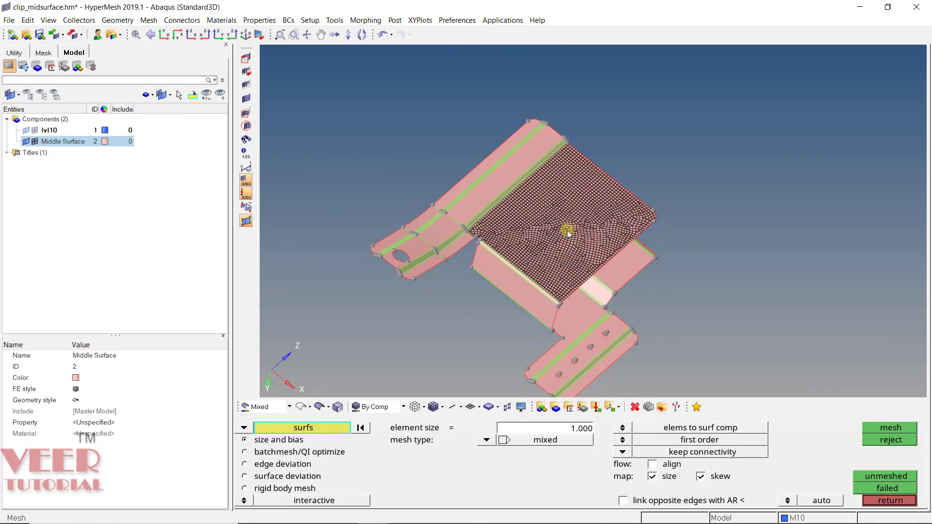
scroll(558, 146, up, 5)
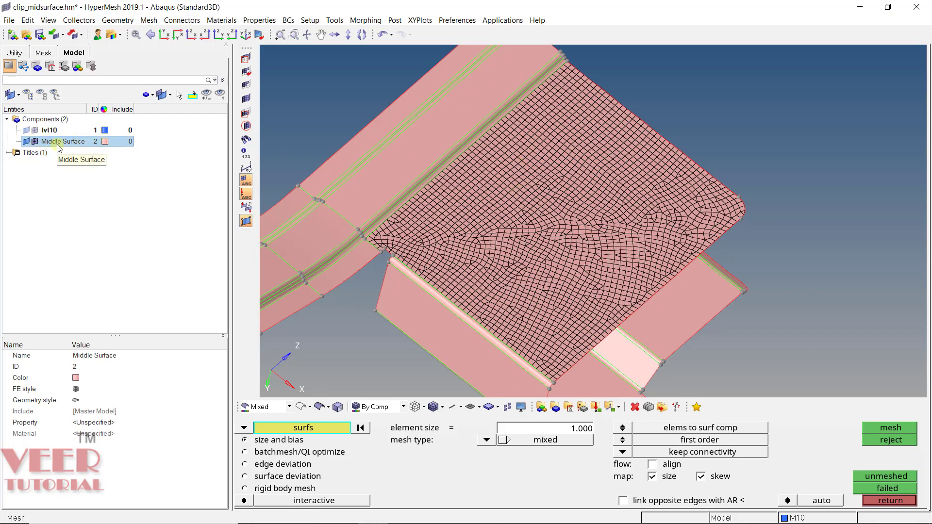
Toggle the element display of the Middle Surface component off and on to check where the mesh is stored
click(34, 141)
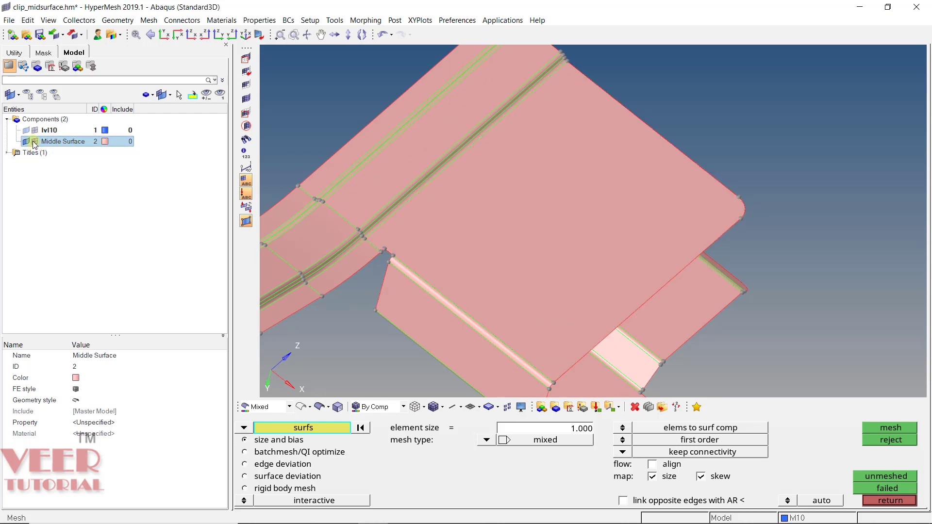
click(34, 142)
click(35, 142)
click(34, 142)
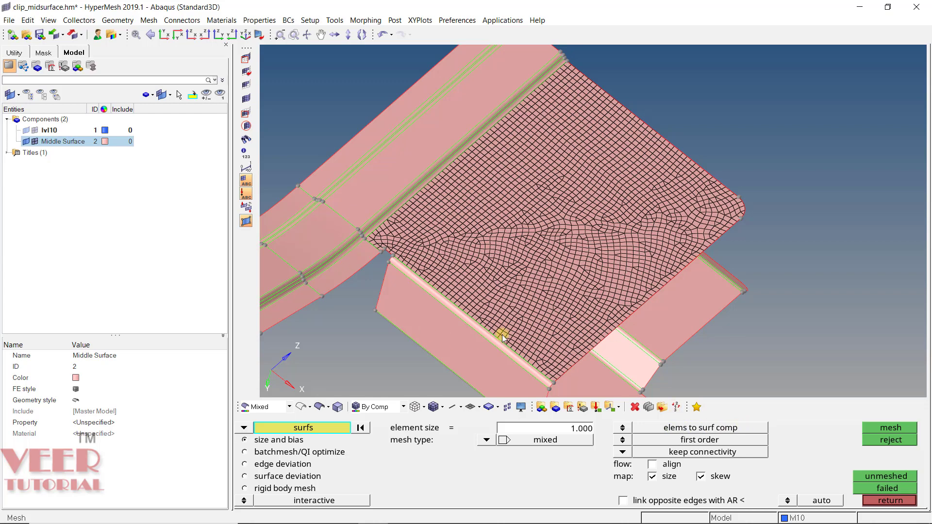
Set the automesh element destination to elems to current comp and review the lvl10 and Middle Surface components
click(624, 428)
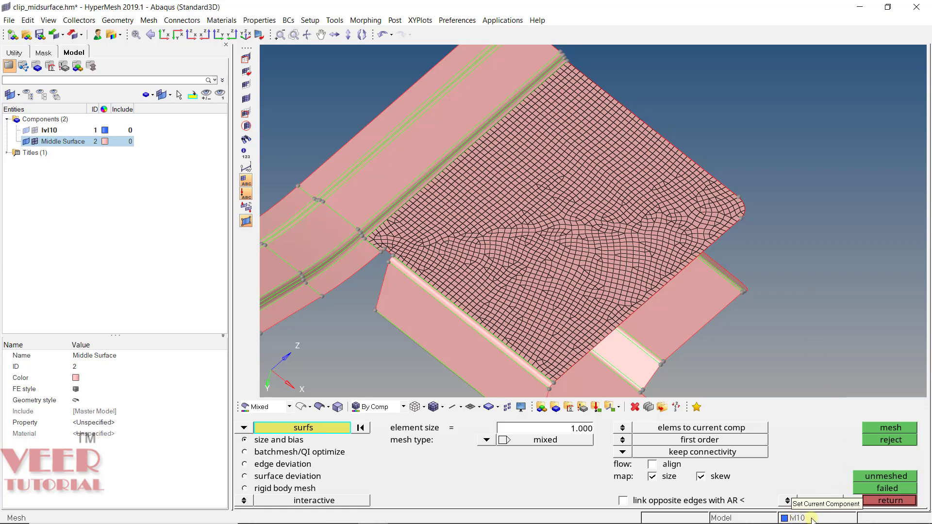
ctrl+click(63, 131)
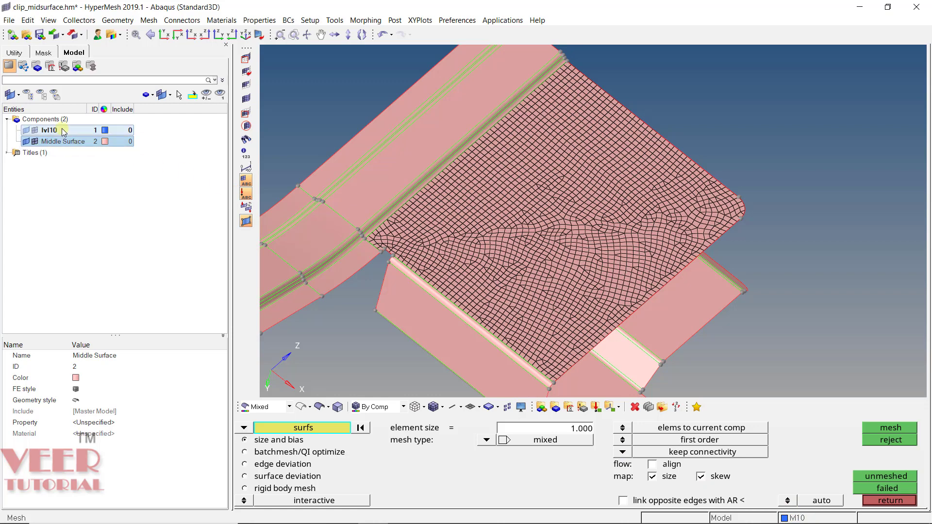
click(63, 131)
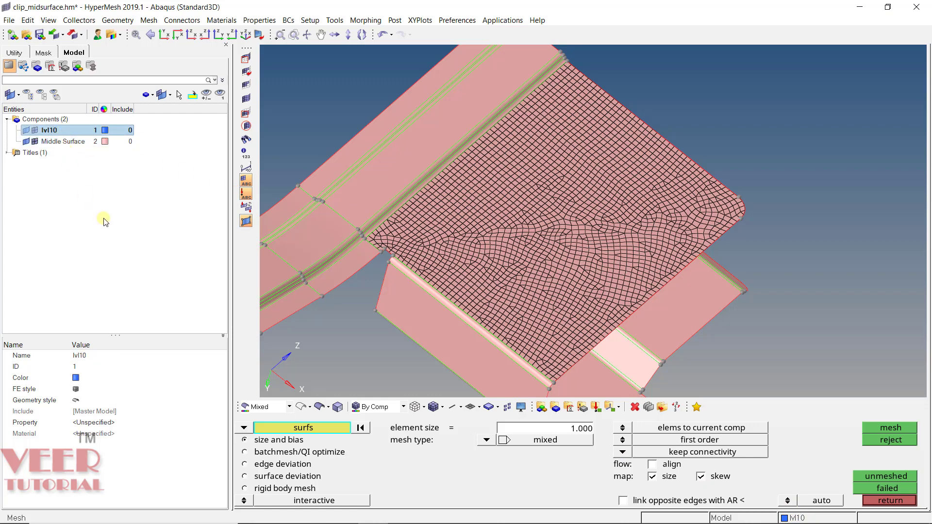
click(66, 142)
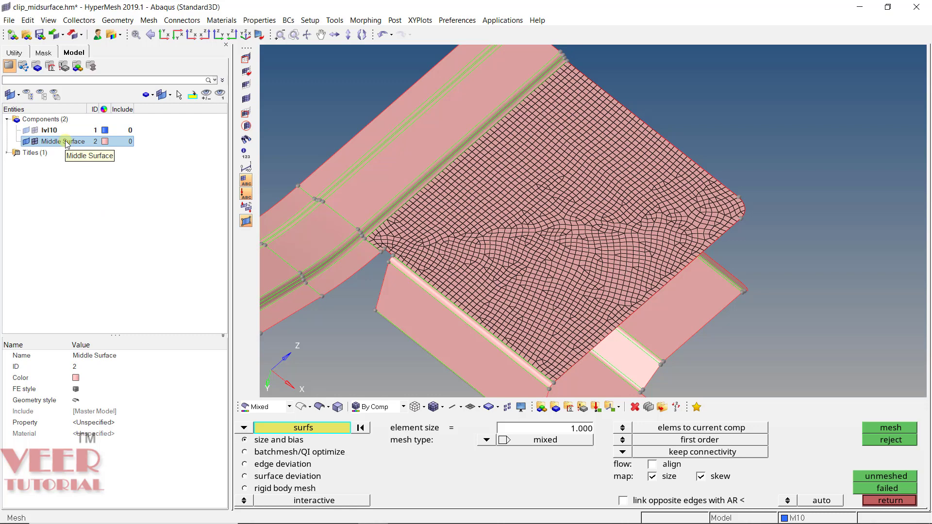
right_click(66, 142)
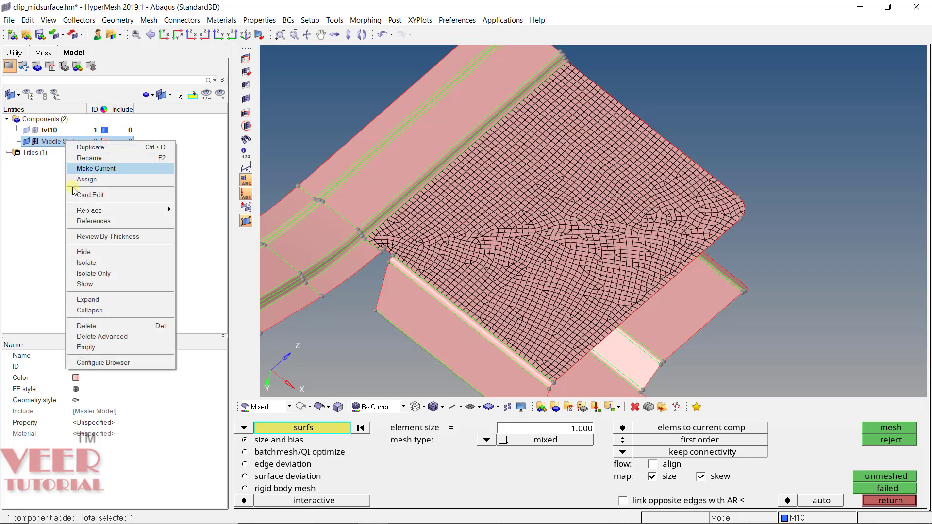
click(42, 200)
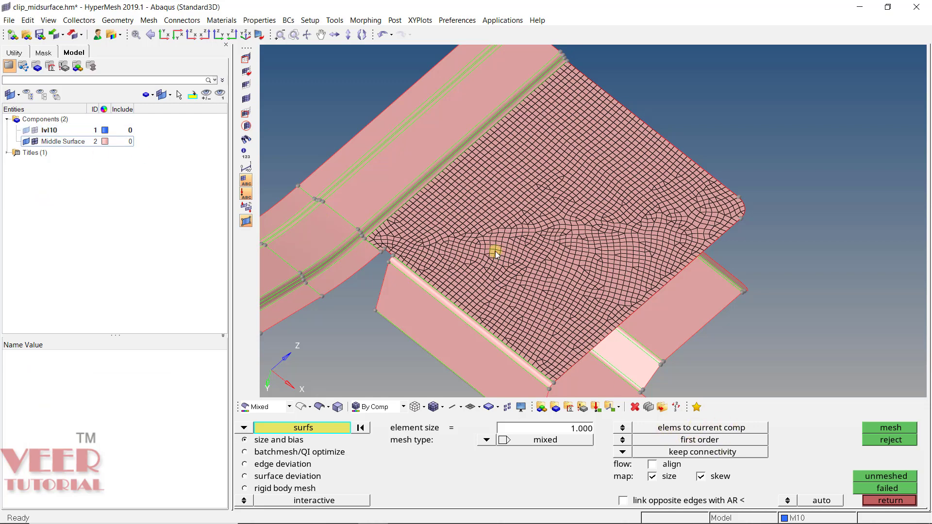
Automesh the long narrow flat surface beside the large meshed face with element size 1 and mixed type, and accept the mesh
scroll(481, 195, down, 2)
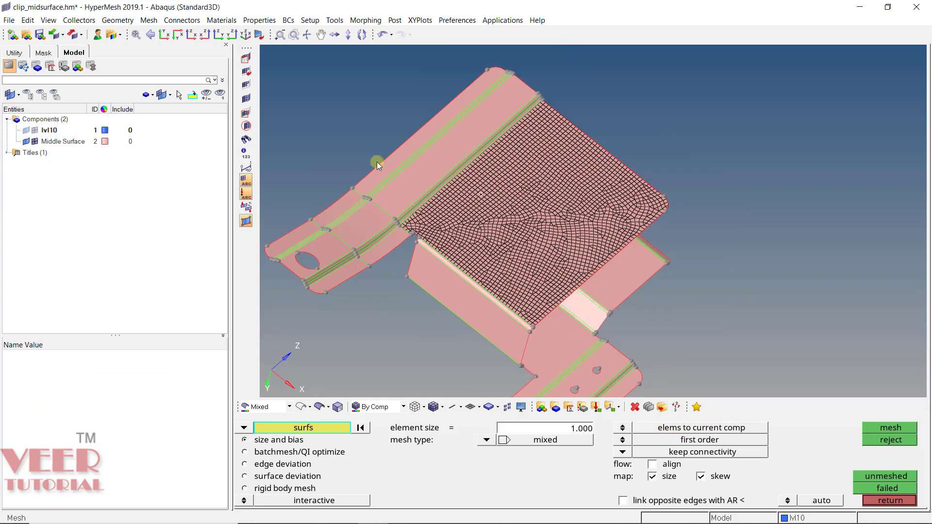
scroll(378, 164, up, 5)
click(478, 237)
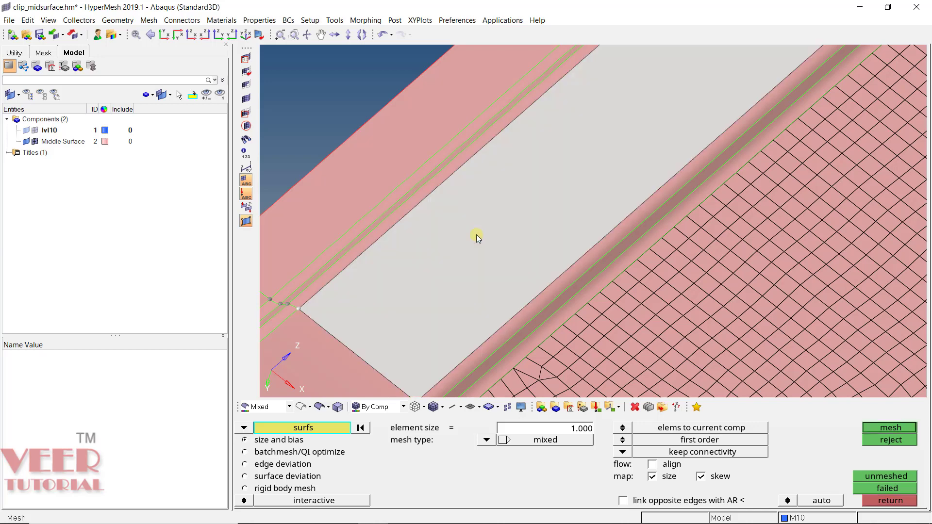
click(890, 425)
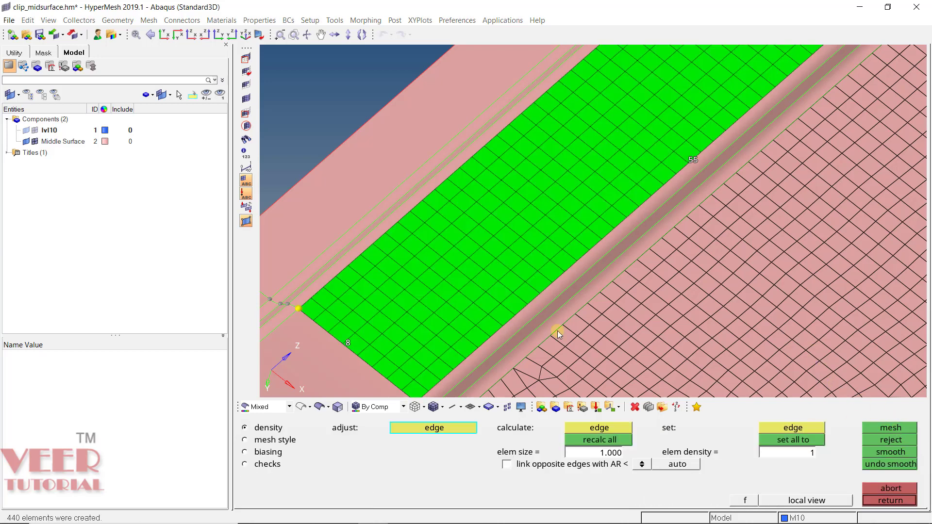
click(872, 502)
scroll(460, 258, down, 3)
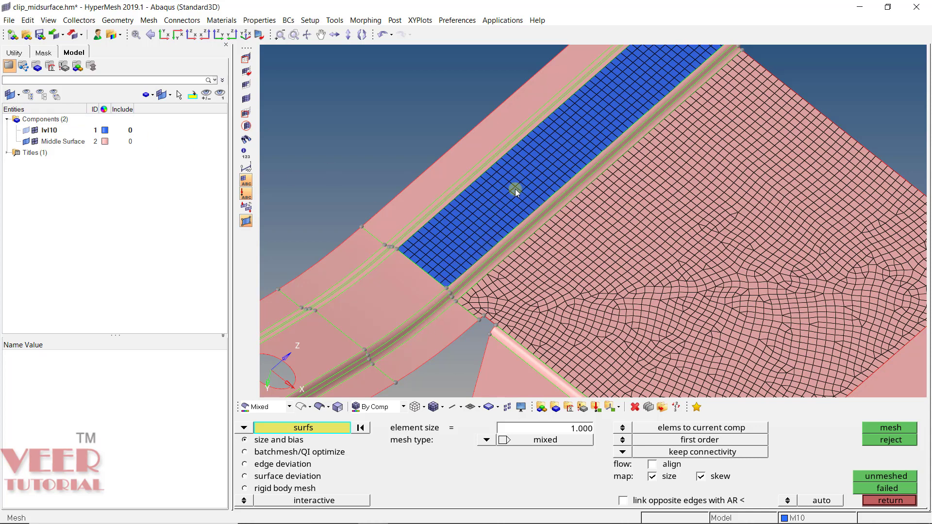
Toggle the element display of the lvl10 component off and on to check which mesh it contains
click(49, 130)
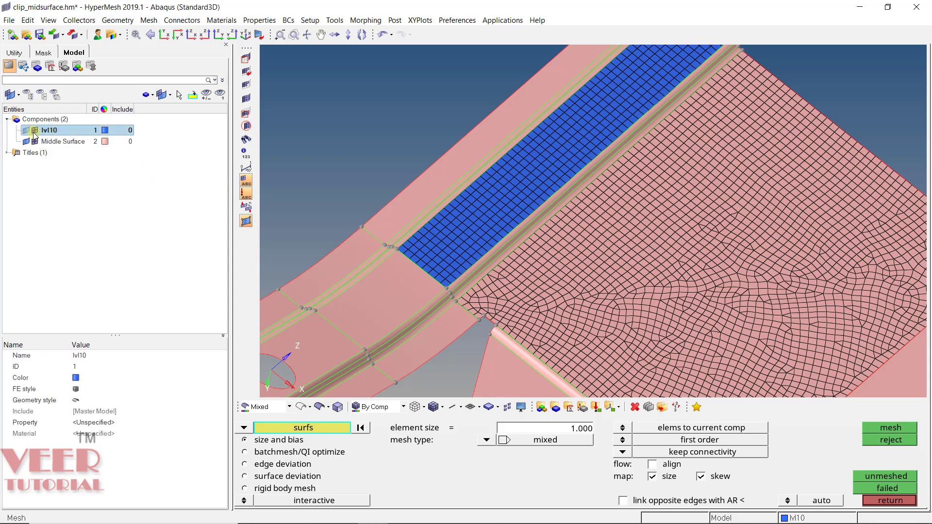
click(35, 130)
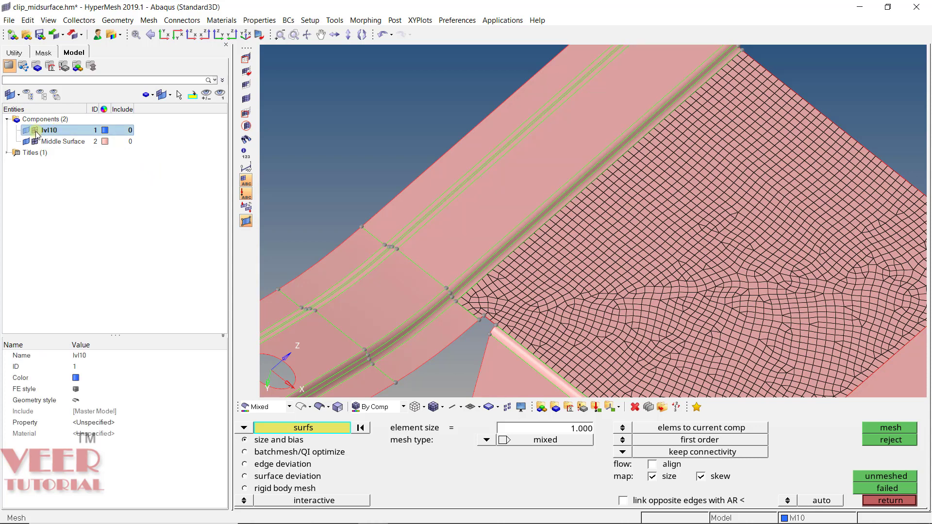
click(35, 131)
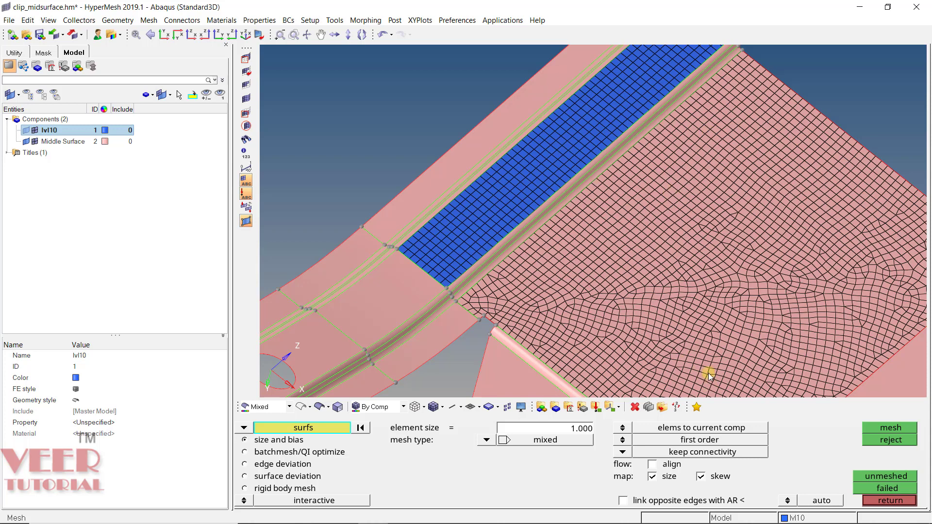
Set the element destination back to elems to surf comp, and delete all displayed elements from the model
click(625, 429)
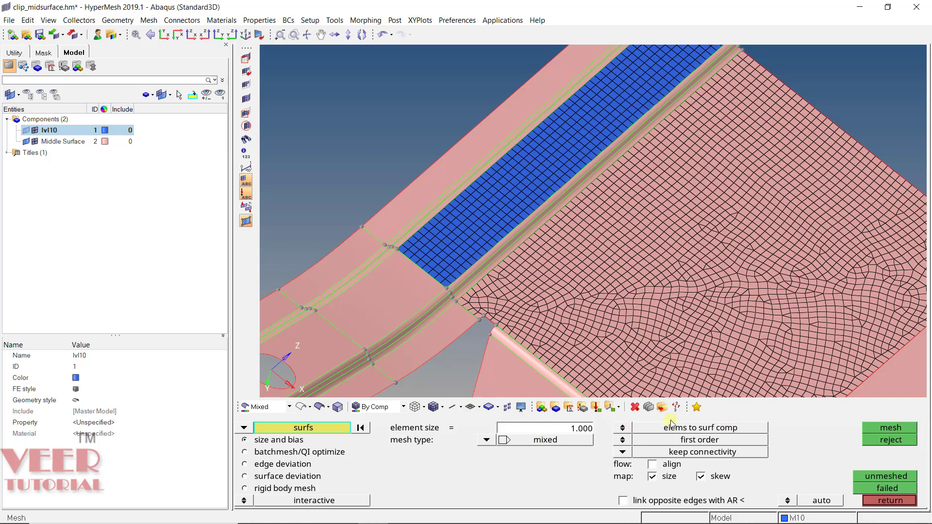
click(633, 408)
click(351, 430)
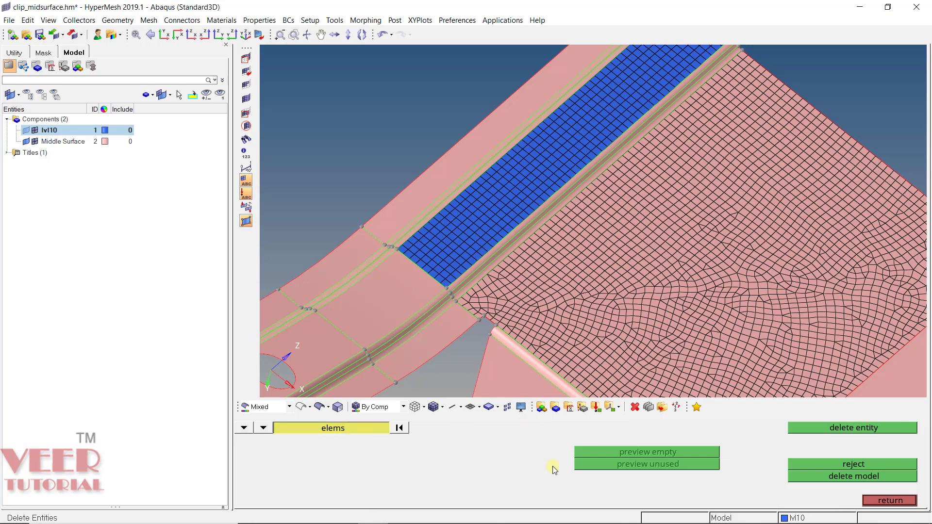
click(333, 453)
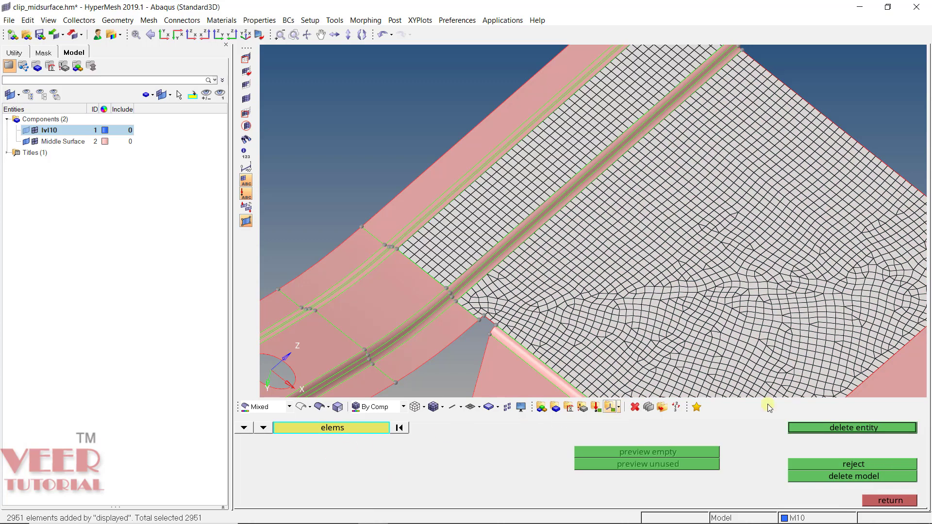
click(860, 428)
click(890, 501)
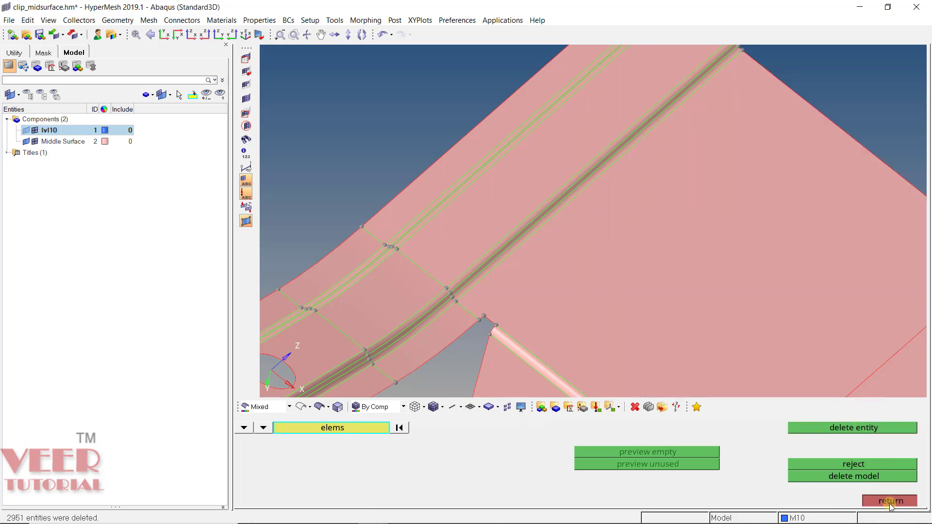
click(881, 504)
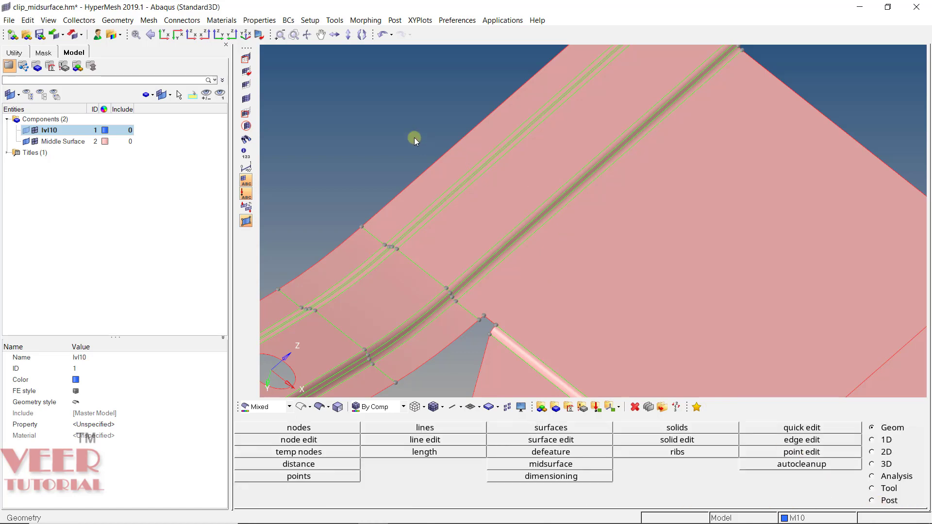
Reopen automesh on the unmeshed clip, review the connectivity options, keep the keep connectivity setting, and leave the command
key(F12)
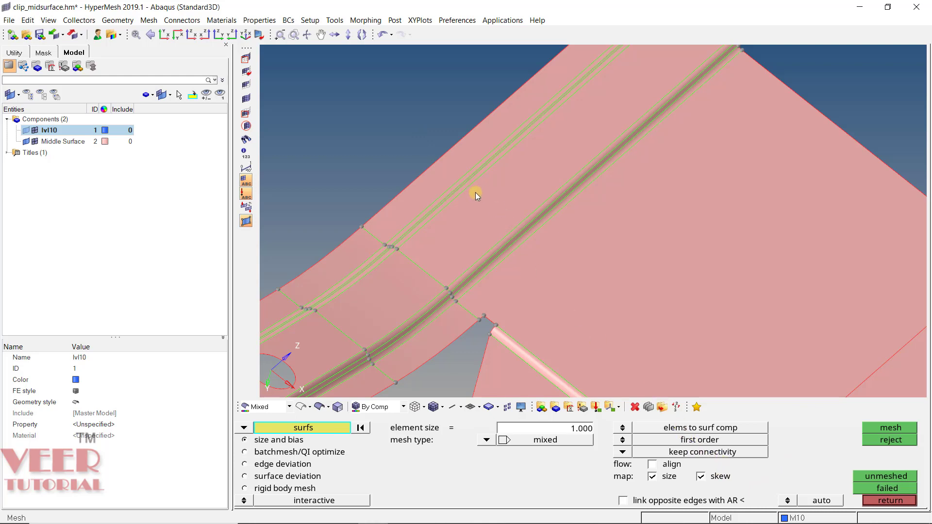
scroll(479, 181, down, 3)
scroll(558, 208, up, 3)
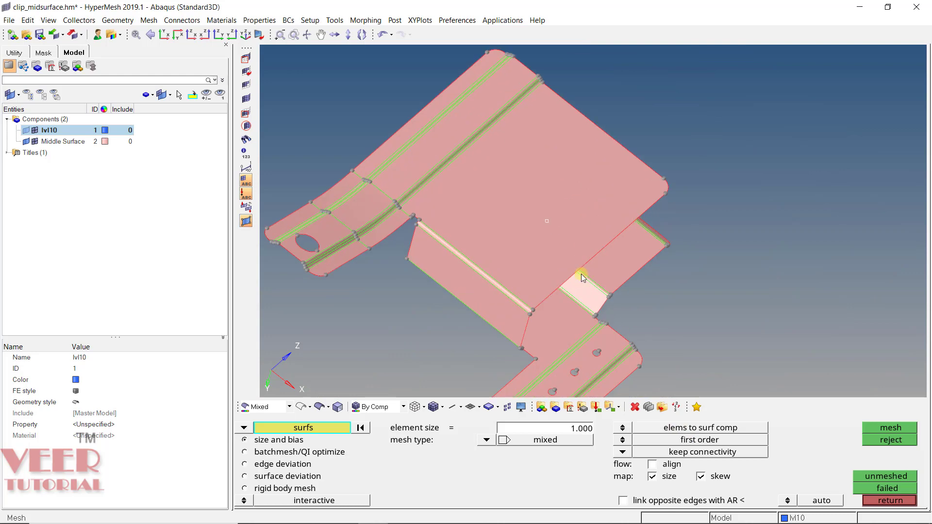
ctrl+drag(581, 272, 546, 271)
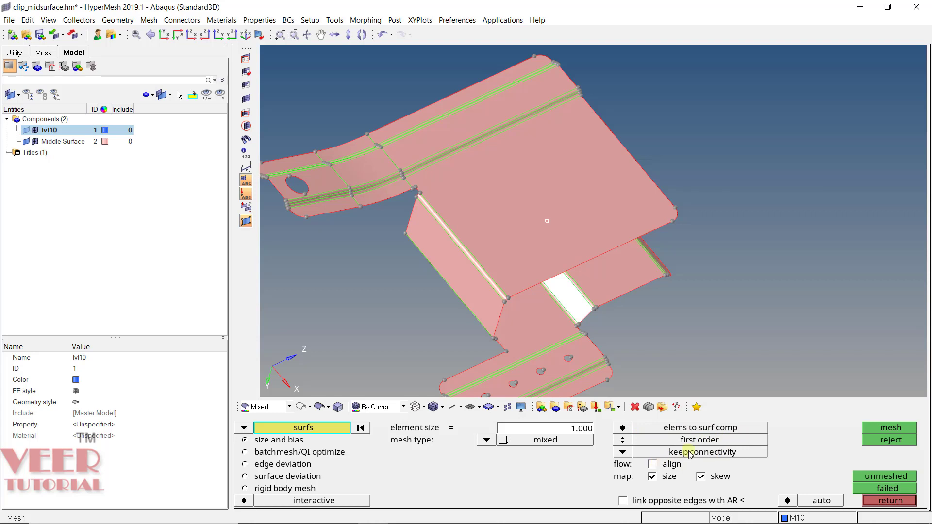
click(626, 452)
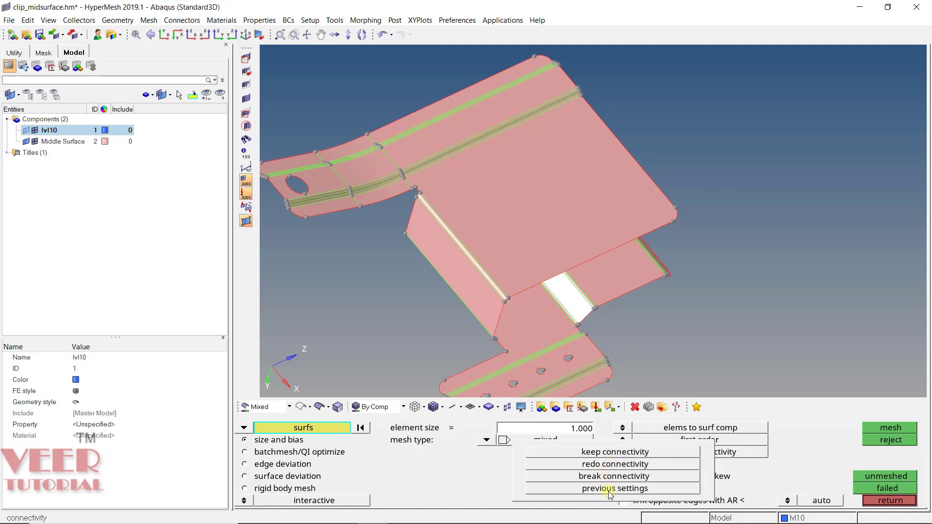
click(611, 453)
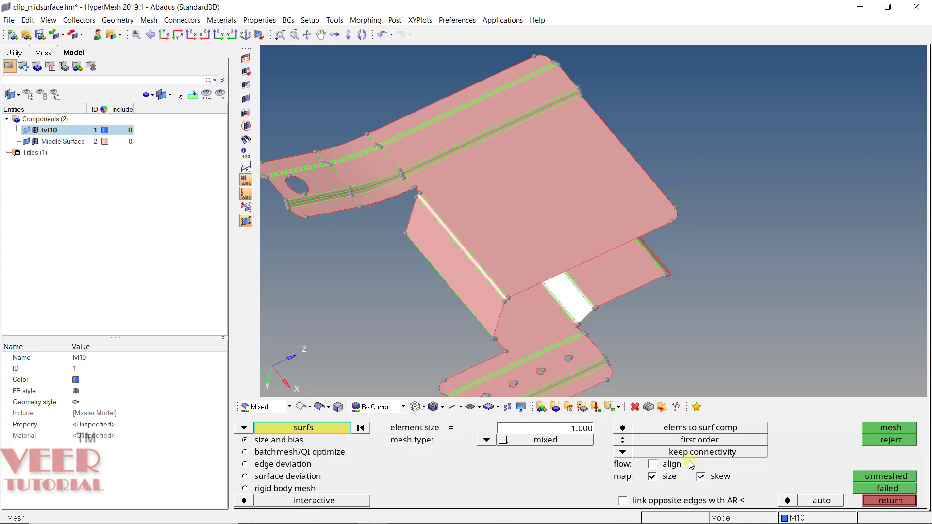
click(890, 501)
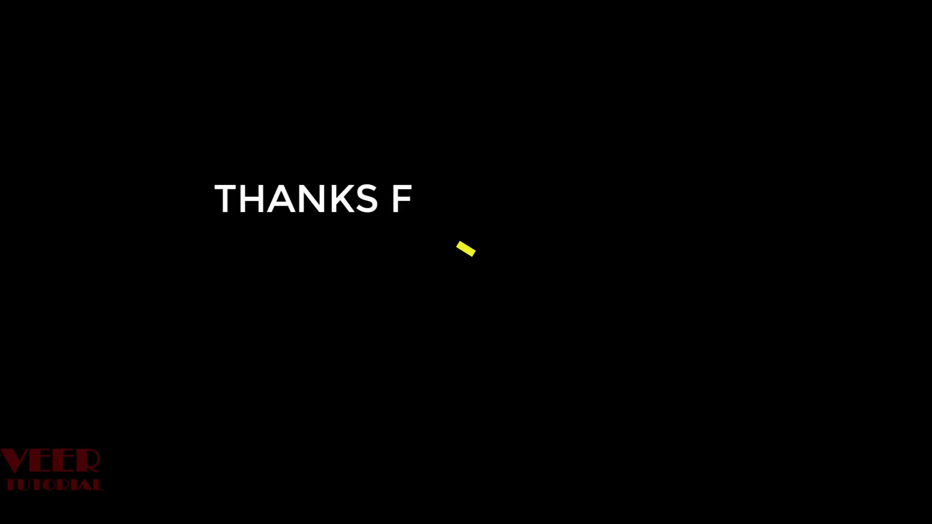